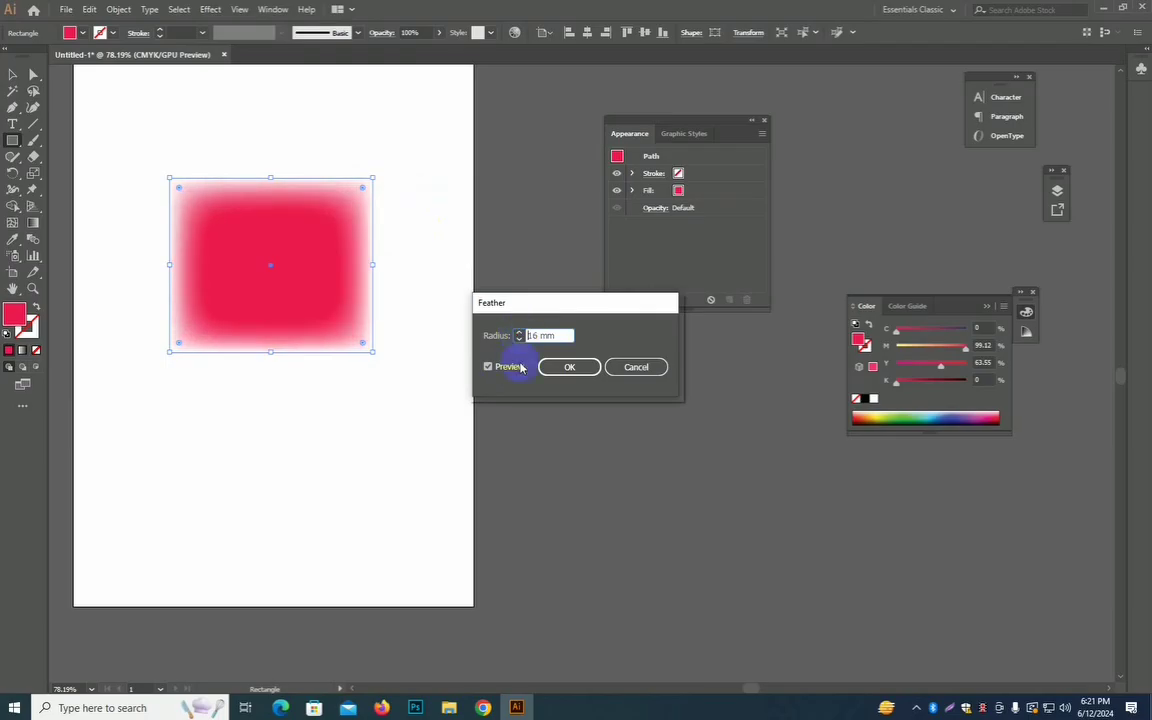
Apply the Feather effect with a 12 mm radius to the red rectangle
click(518, 339)
click(518, 339)
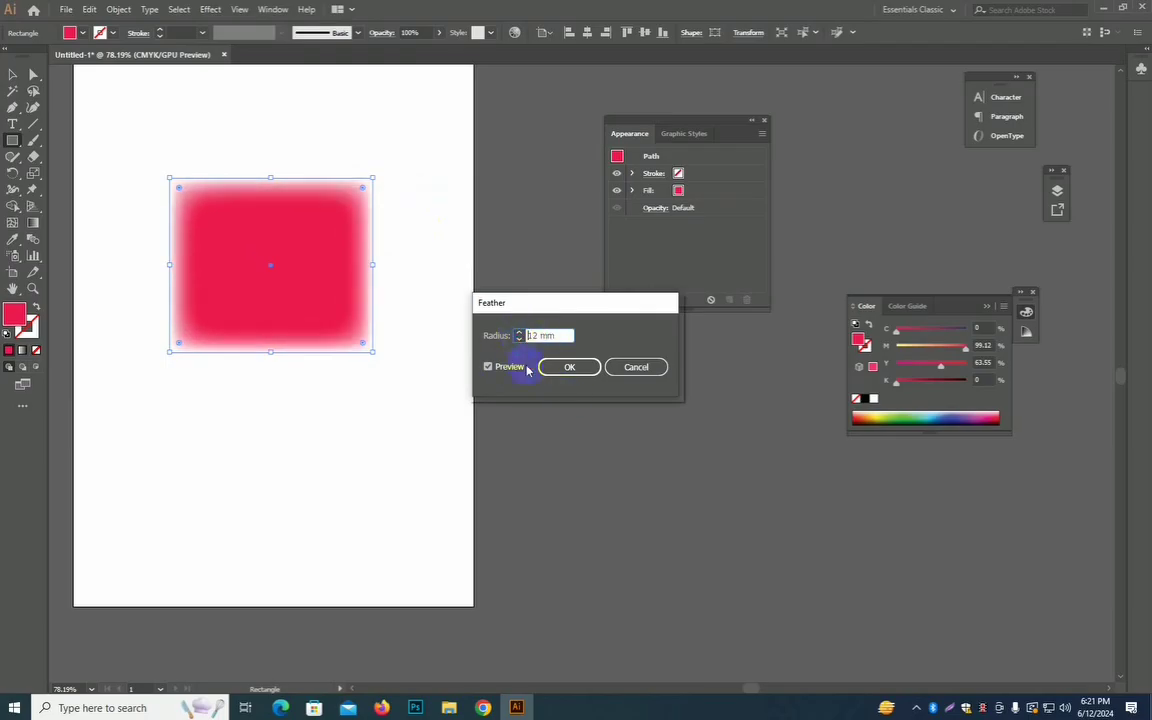
click(580, 367)
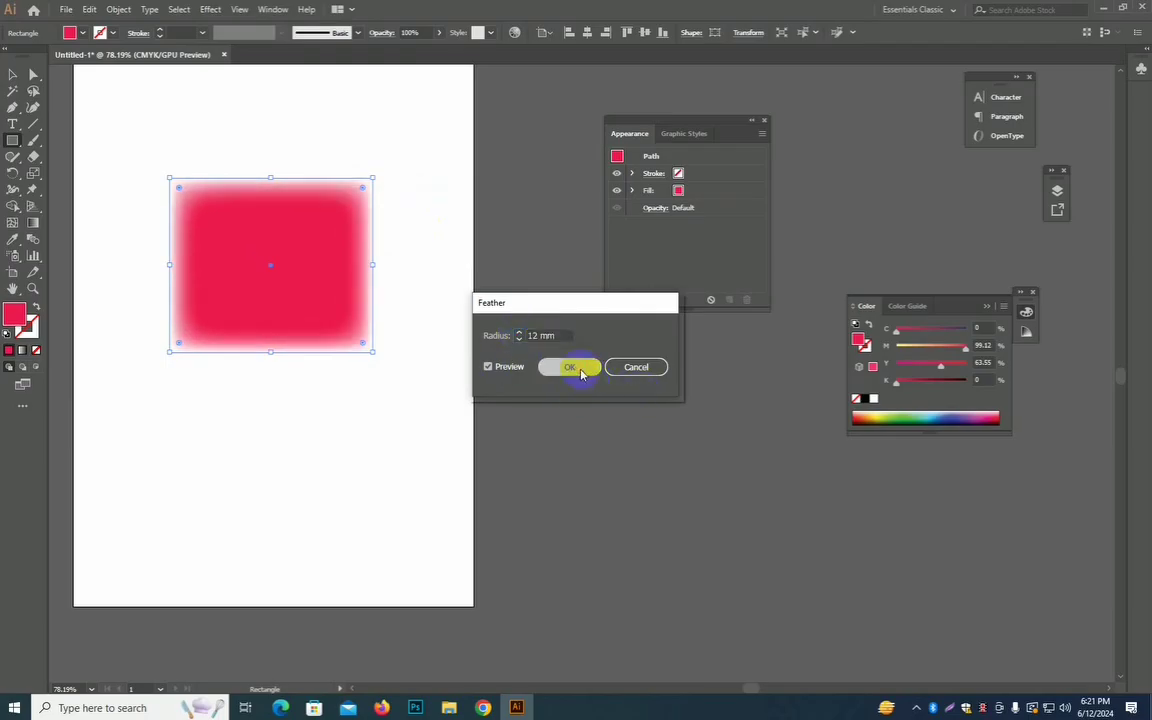
click(372, 434)
click(543, 207)
click(458, 303)
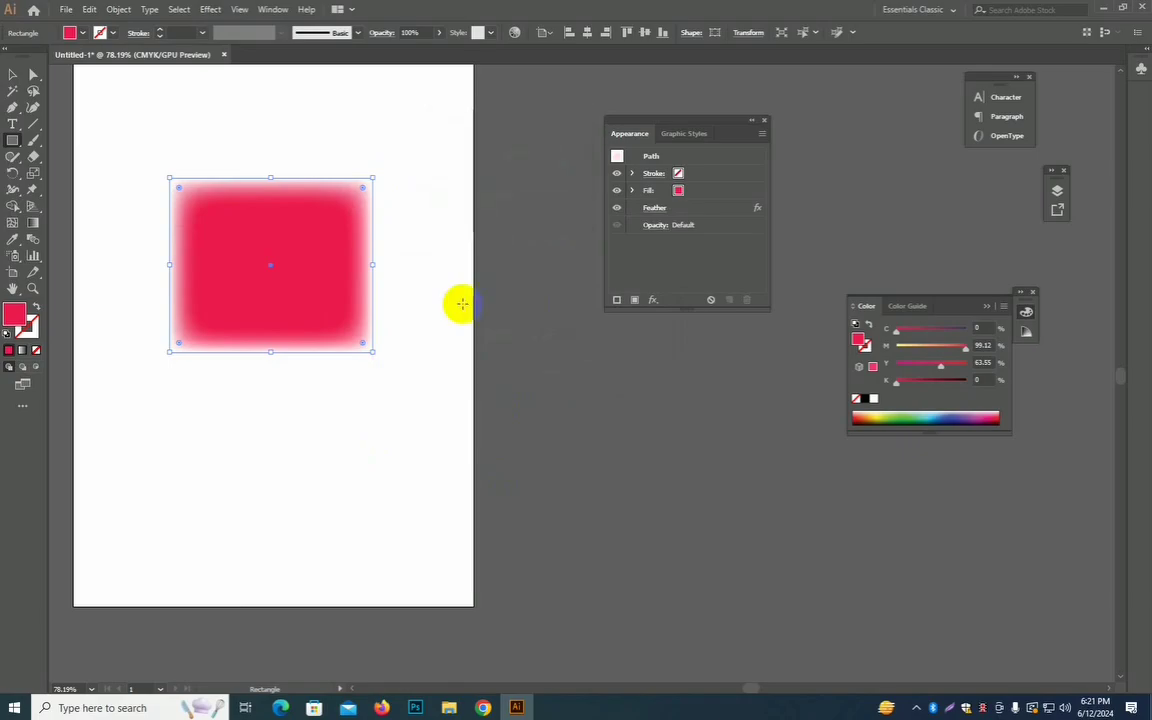
click(543, 206)
click(12, 74)
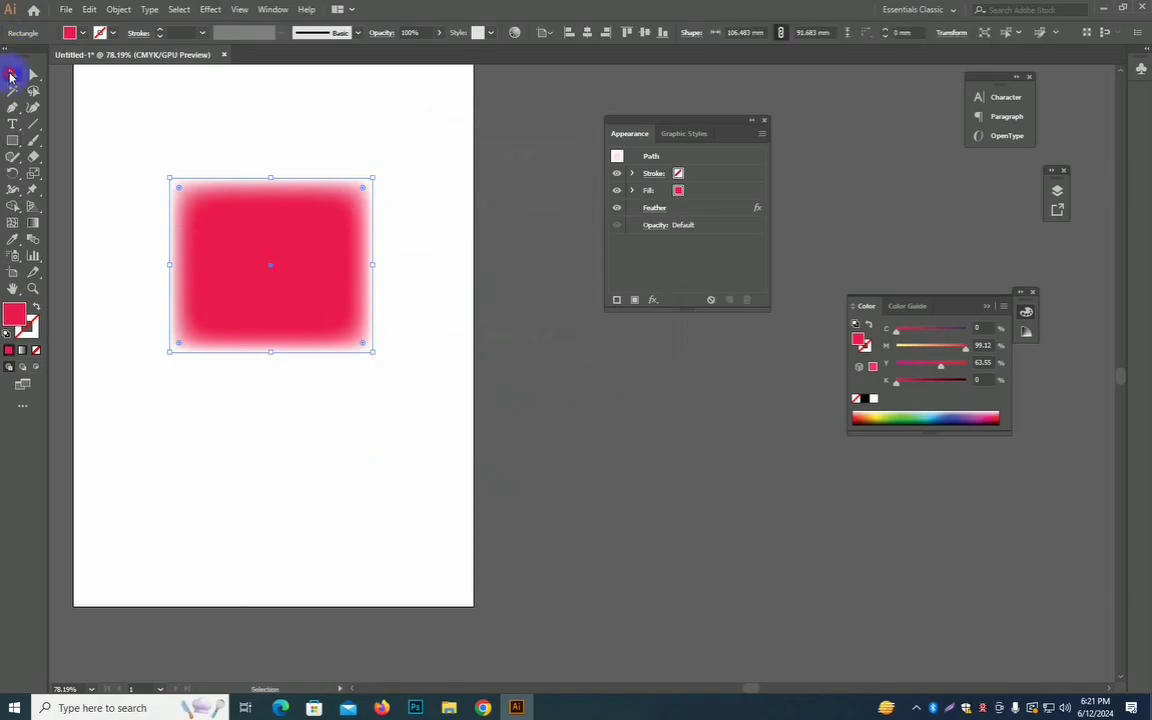
click(490, 207)
click(265, 205)
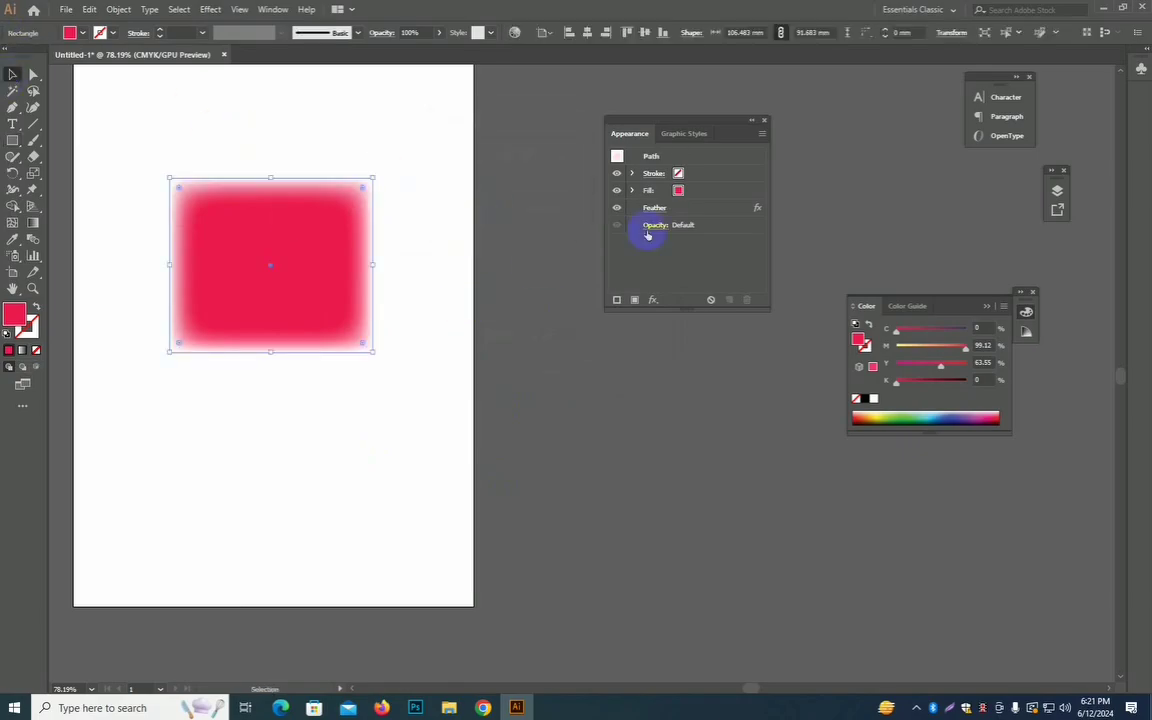
Remove the Feather effect from the red rectangle
click(656, 209)
click(632, 365)
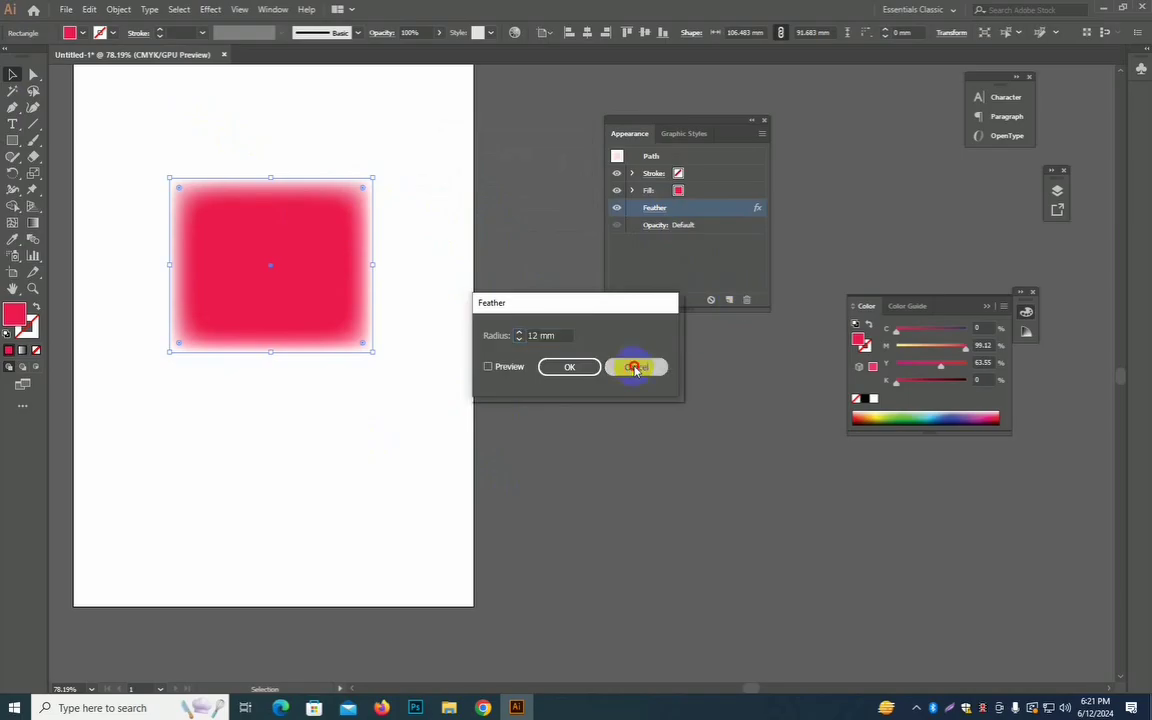
click(744, 299)
Try an Inner Glow effect with a 7 mm blur on the red rectangle, with preview on
click(210, 9)
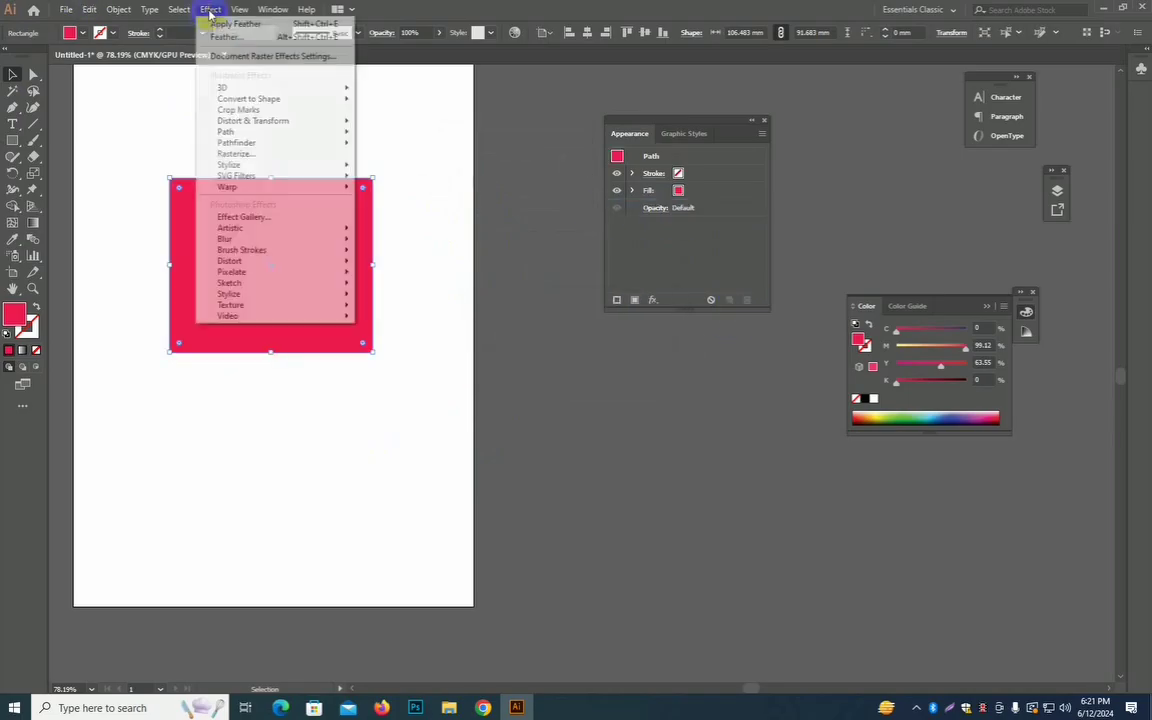
mouse_move(292, 174)
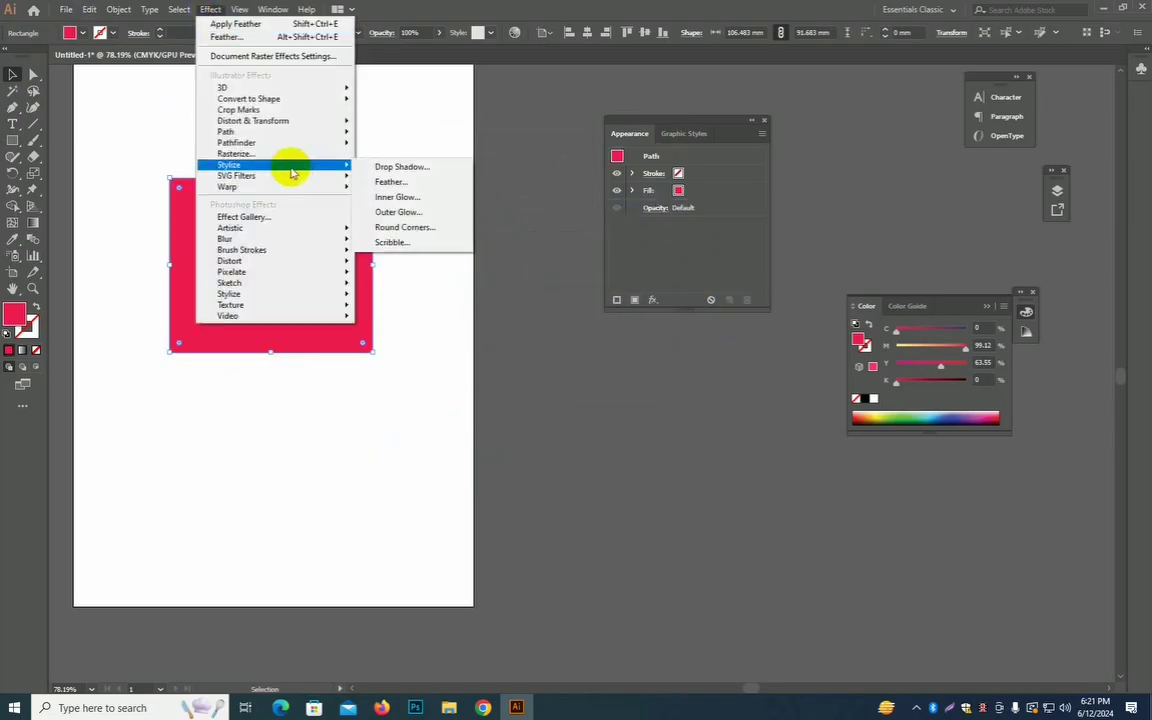
click(405, 196)
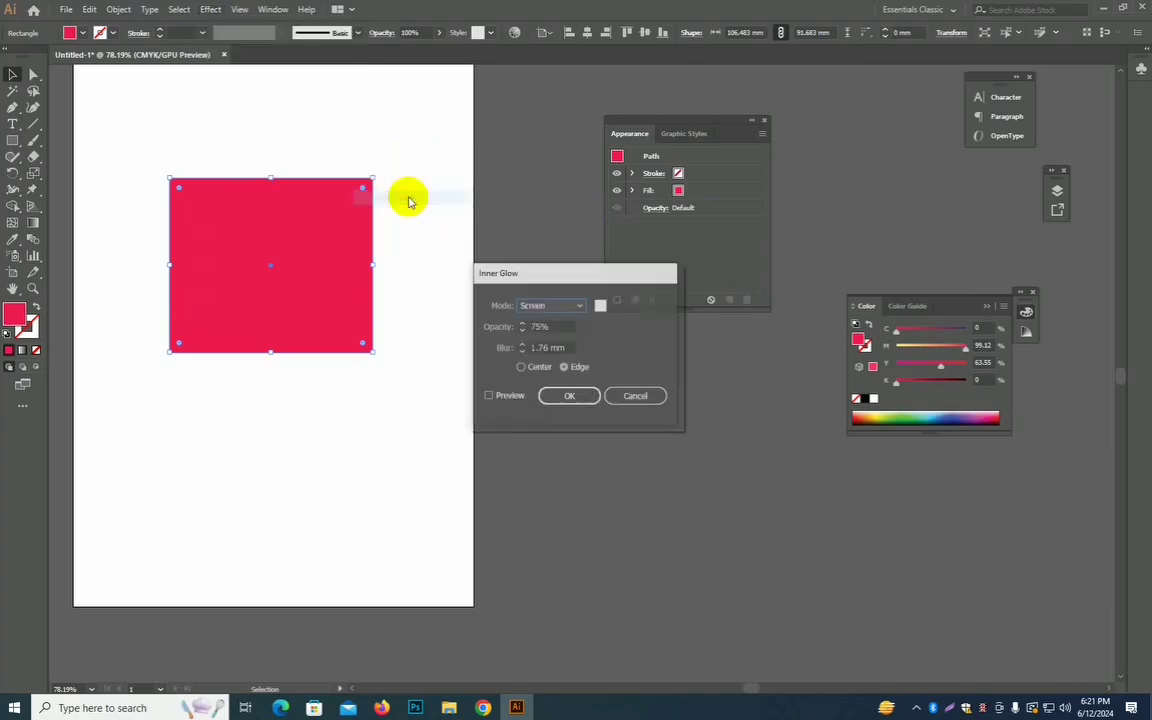
click(488, 396)
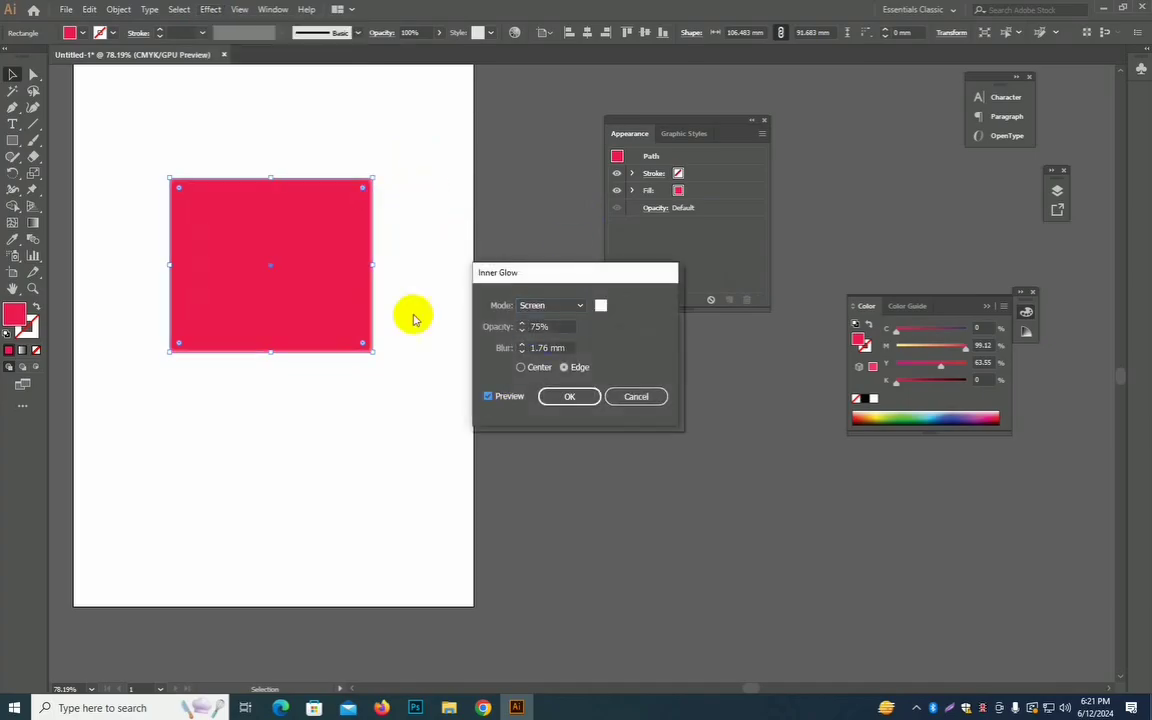
double_click(537, 347)
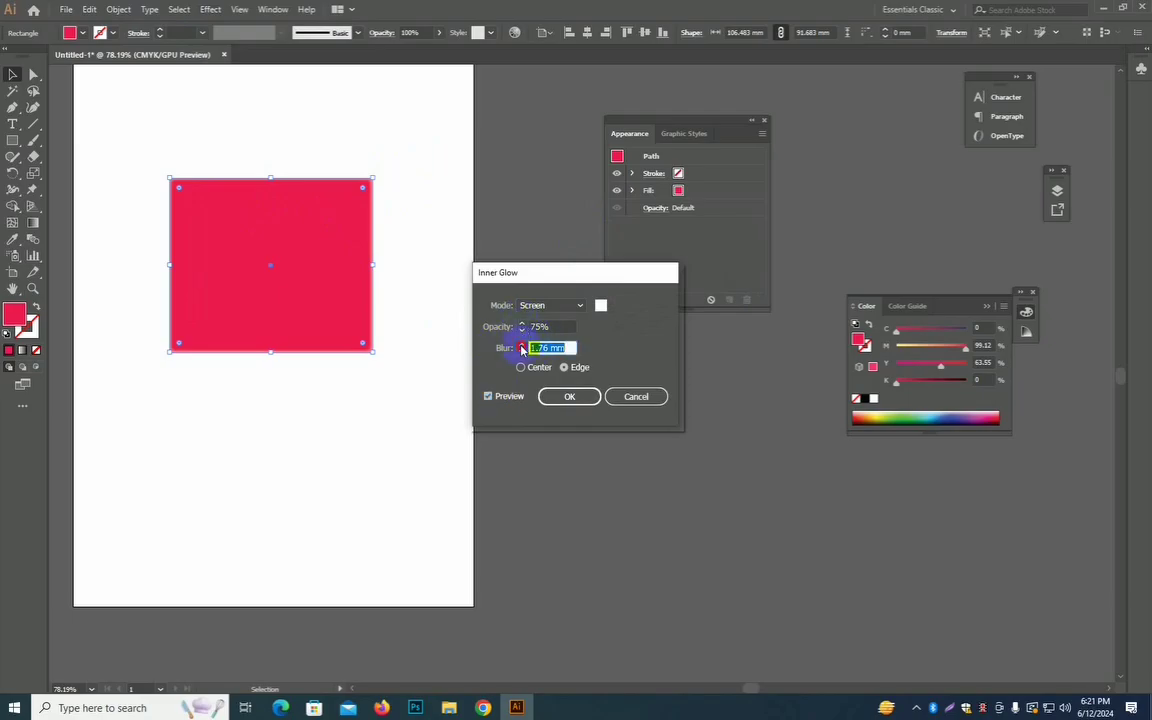
text(7)
click(580, 398)
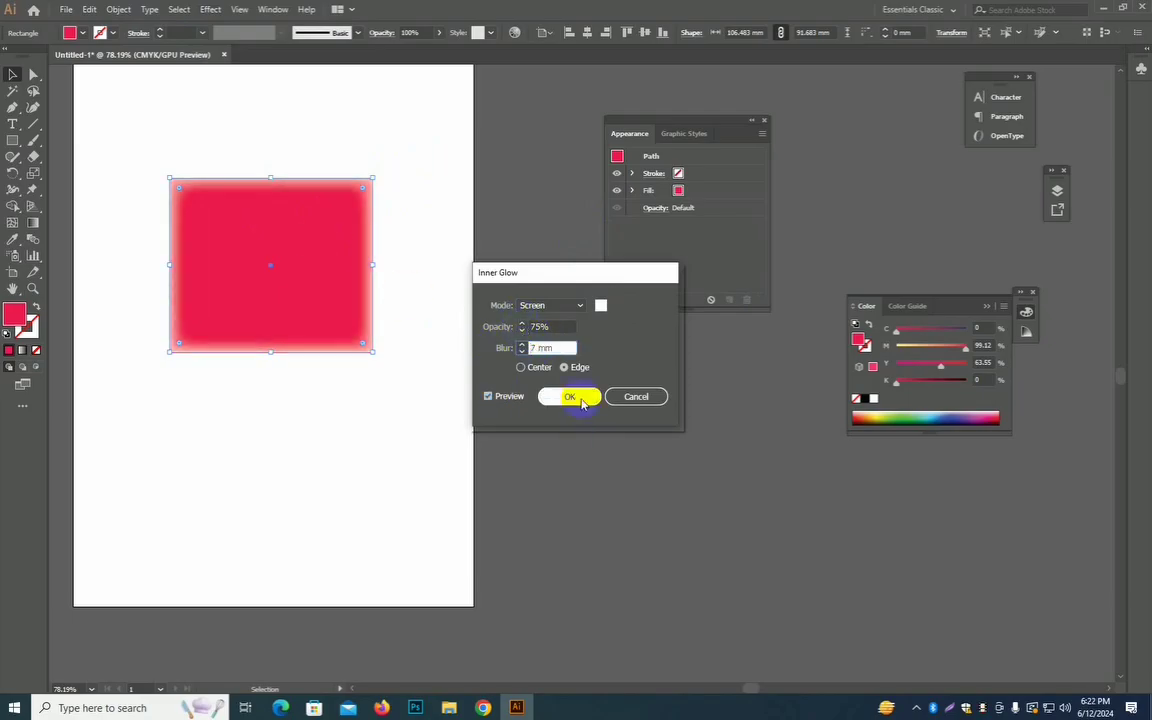
click(634, 395)
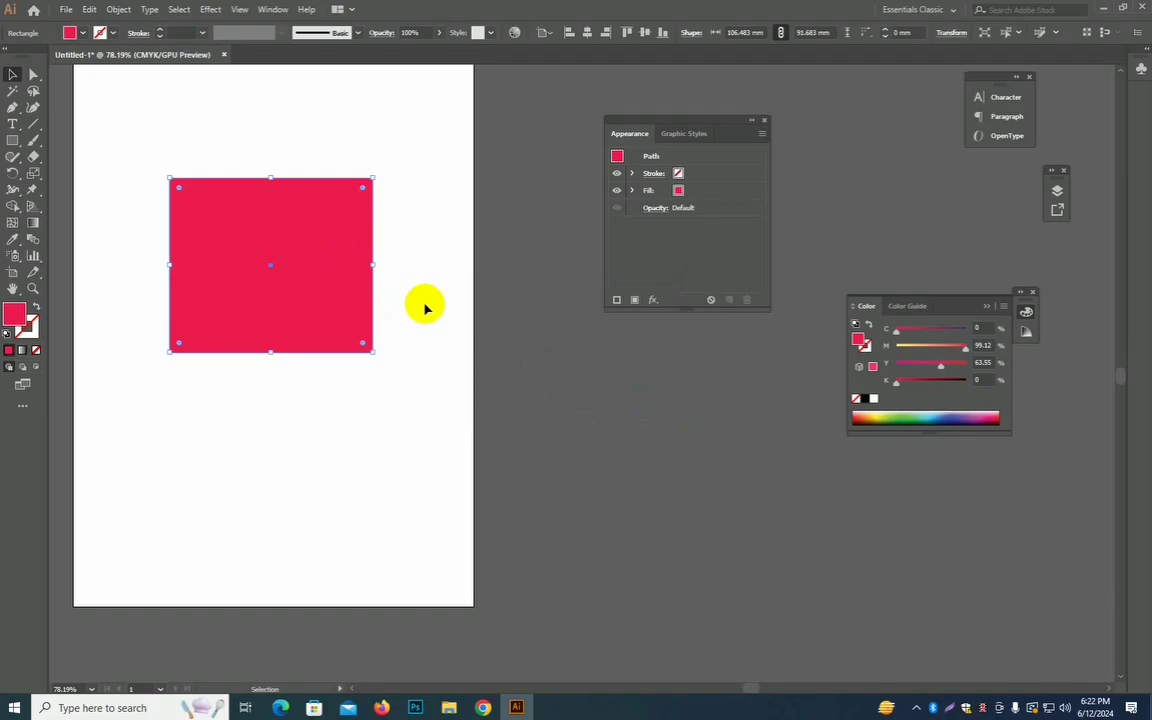
Close the Appearance panel and delete the red rectangle from the artboard
mouse_move(334, 239)
mouse_down()
mouse_move(257, 238)
mouse_move(327, 260)
mouse_up()
click(764, 120)
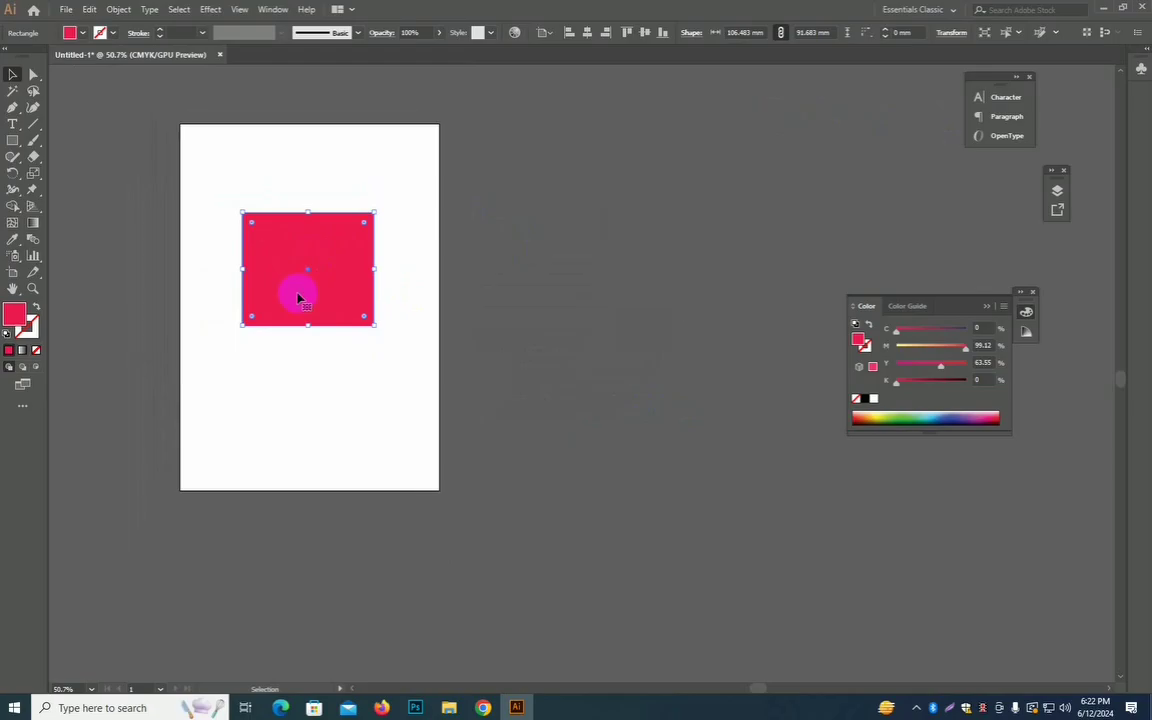
key(Delete)
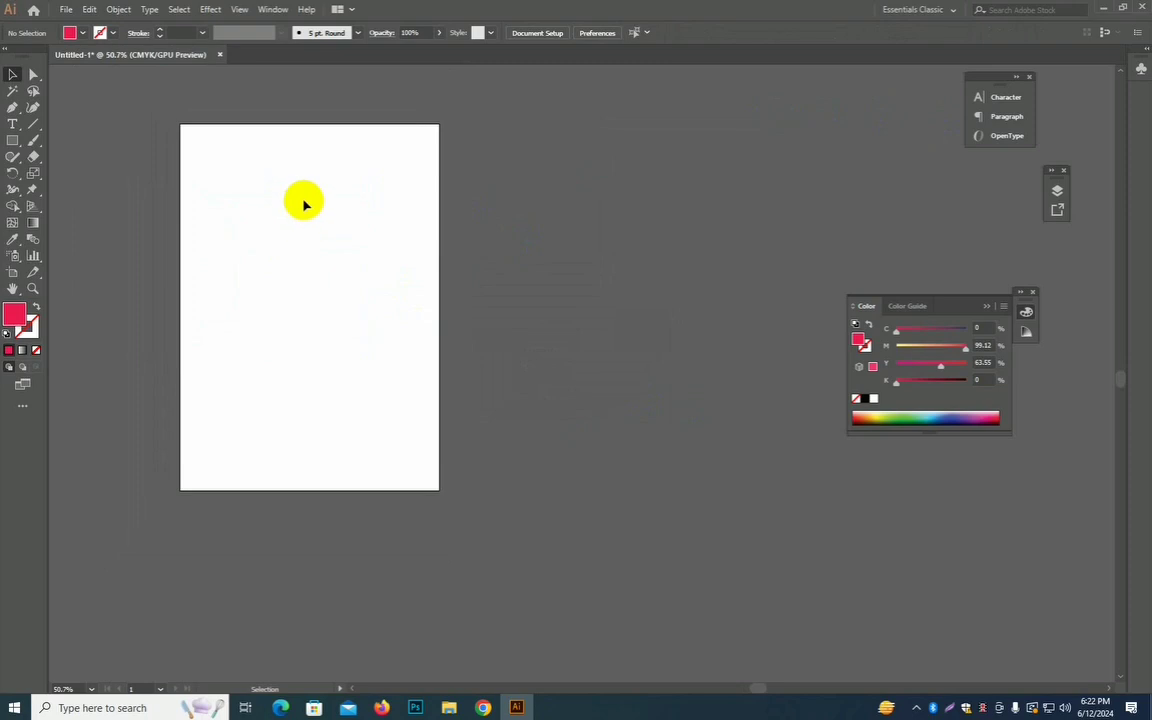
Close the blur folder window and close the Untitled-1 document without saving it
click(1105, 9)
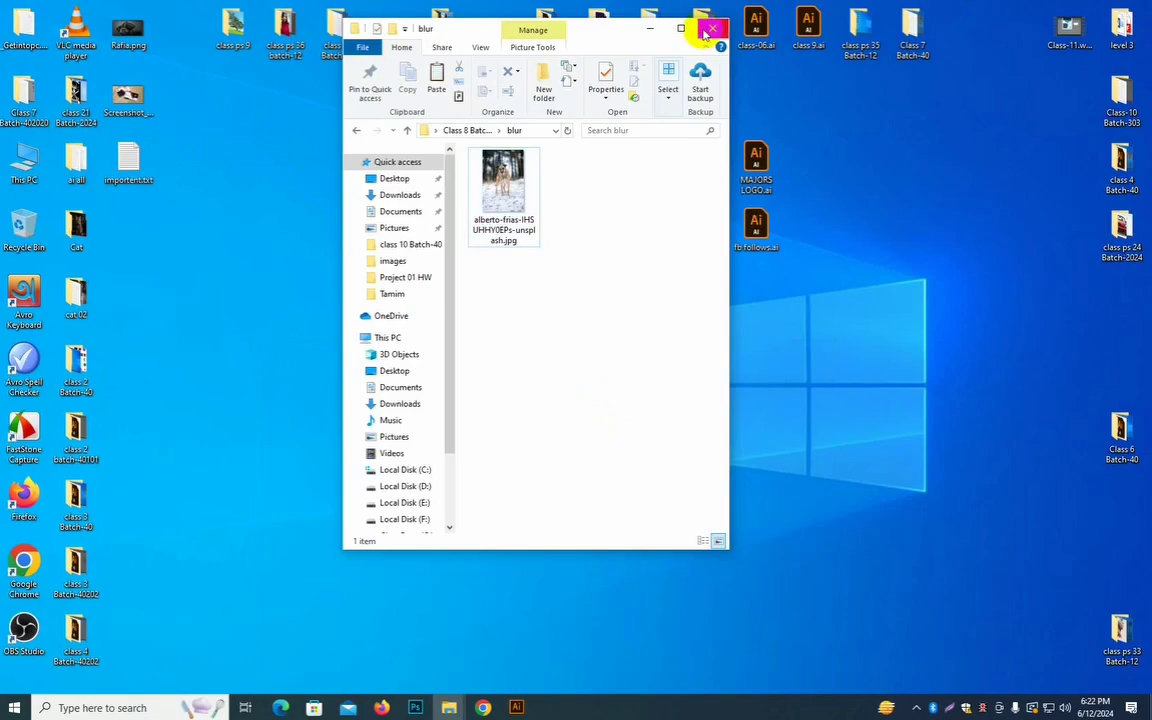
click(708, 30)
click(516, 707)
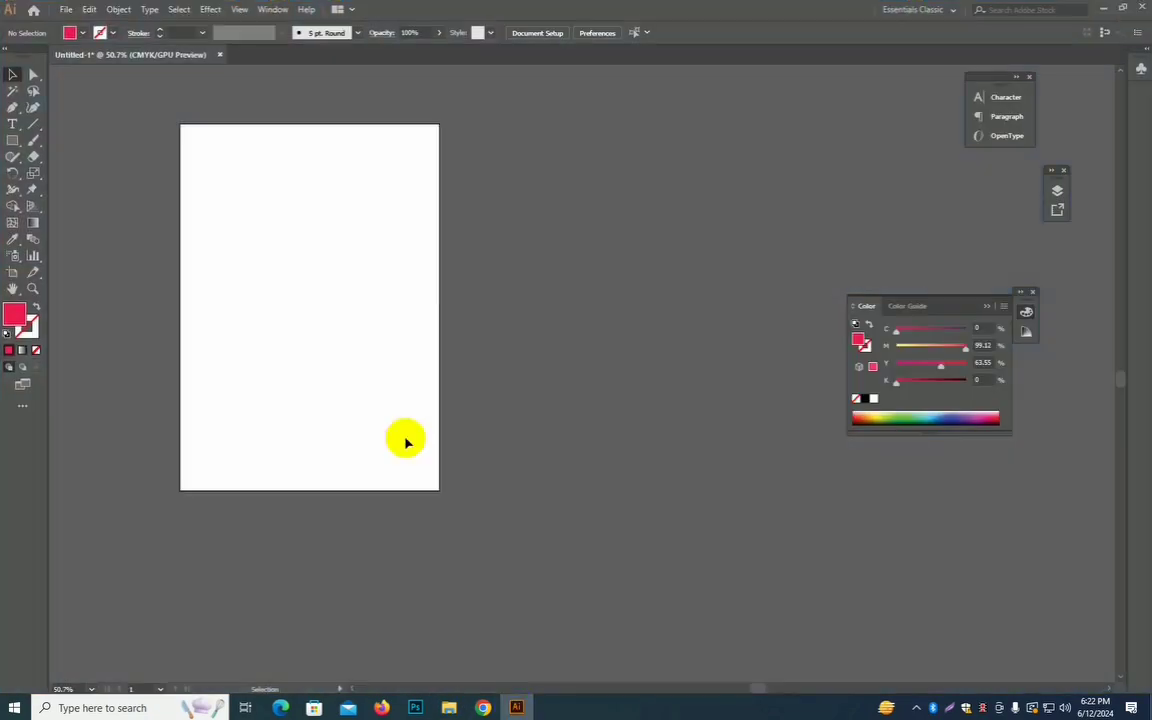
click(219, 55)
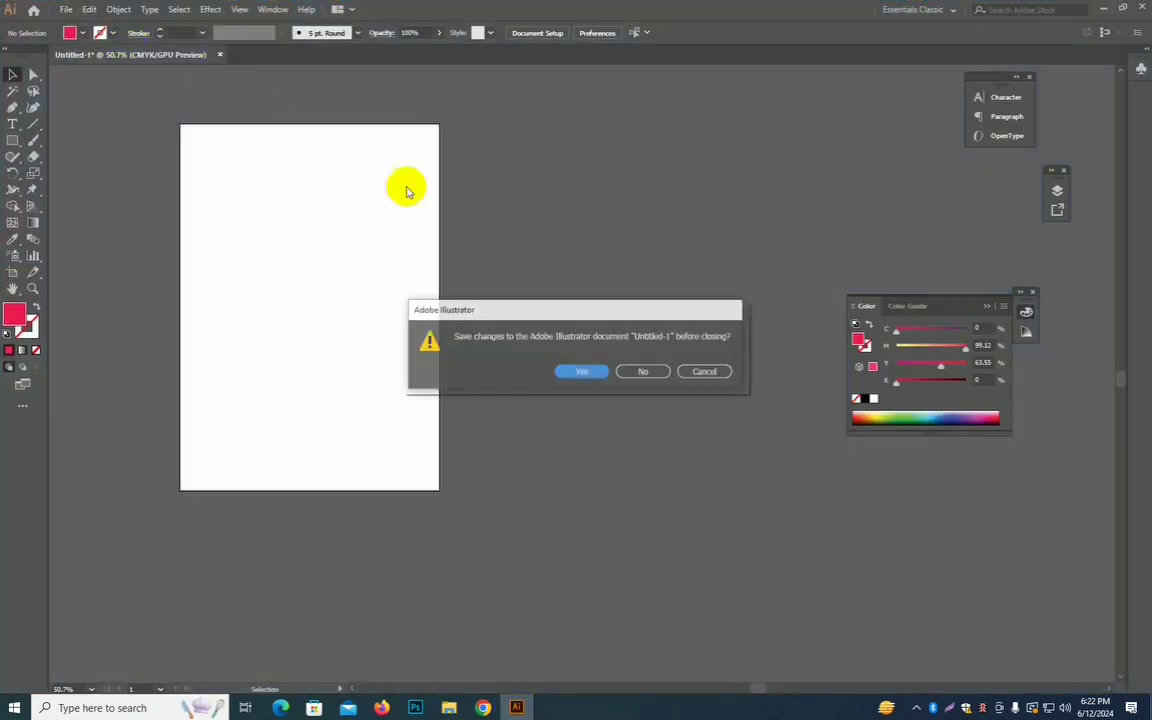
click(648, 372)
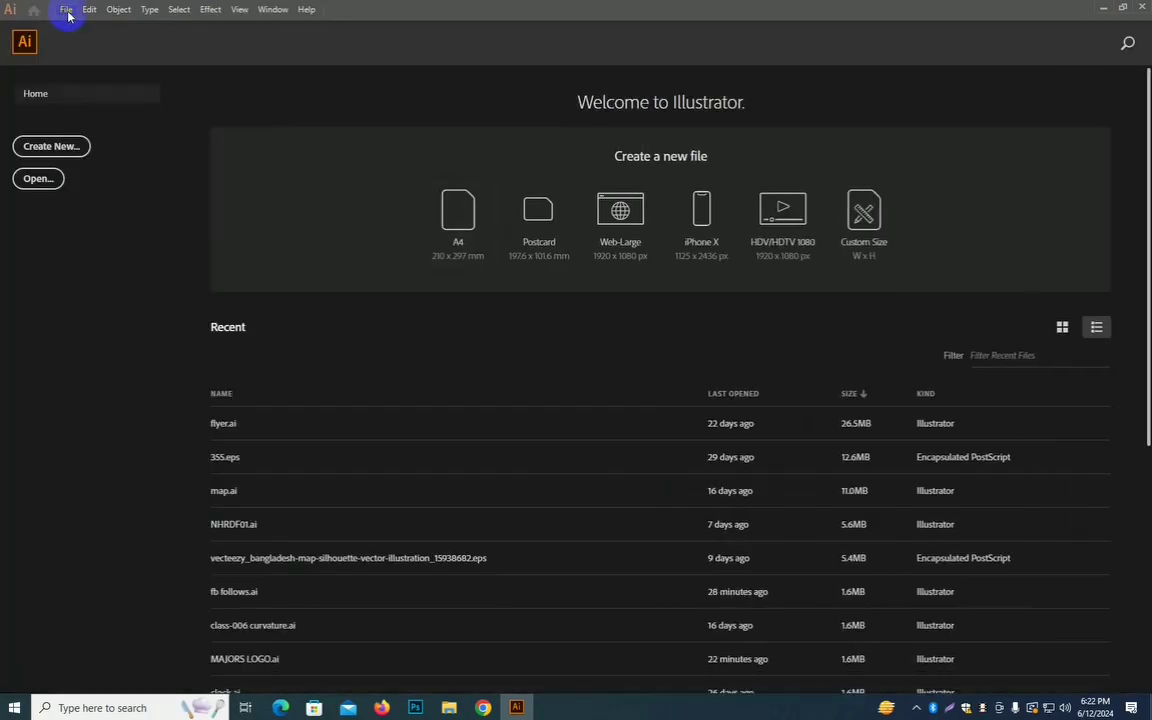
Create a new web document from the Common preset, with a width of 1000 px and a height of 768 px
click(65, 10)
click(74, 23)
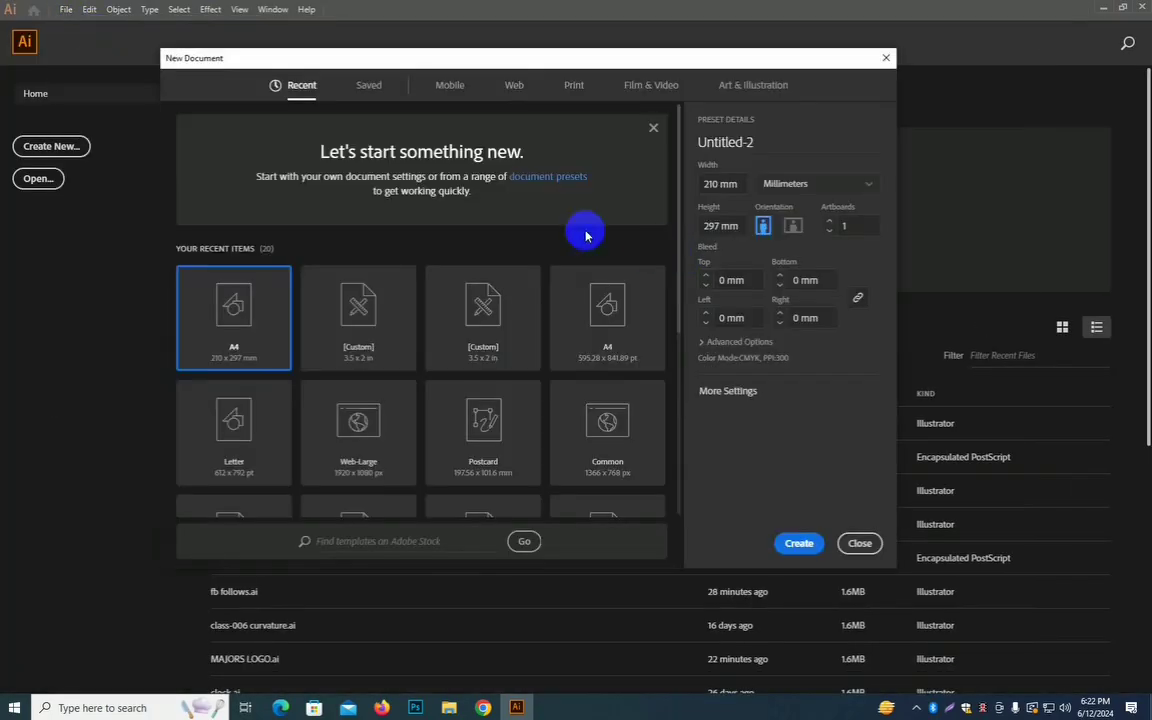
click(513, 87)
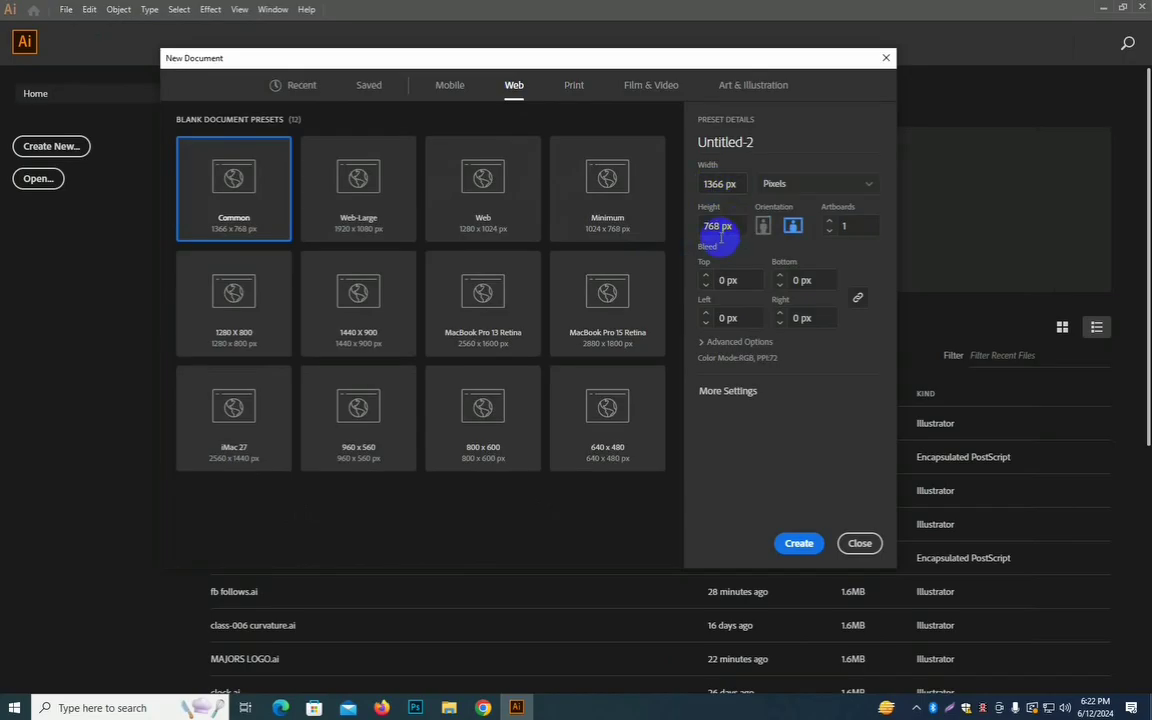
double_click(720, 185)
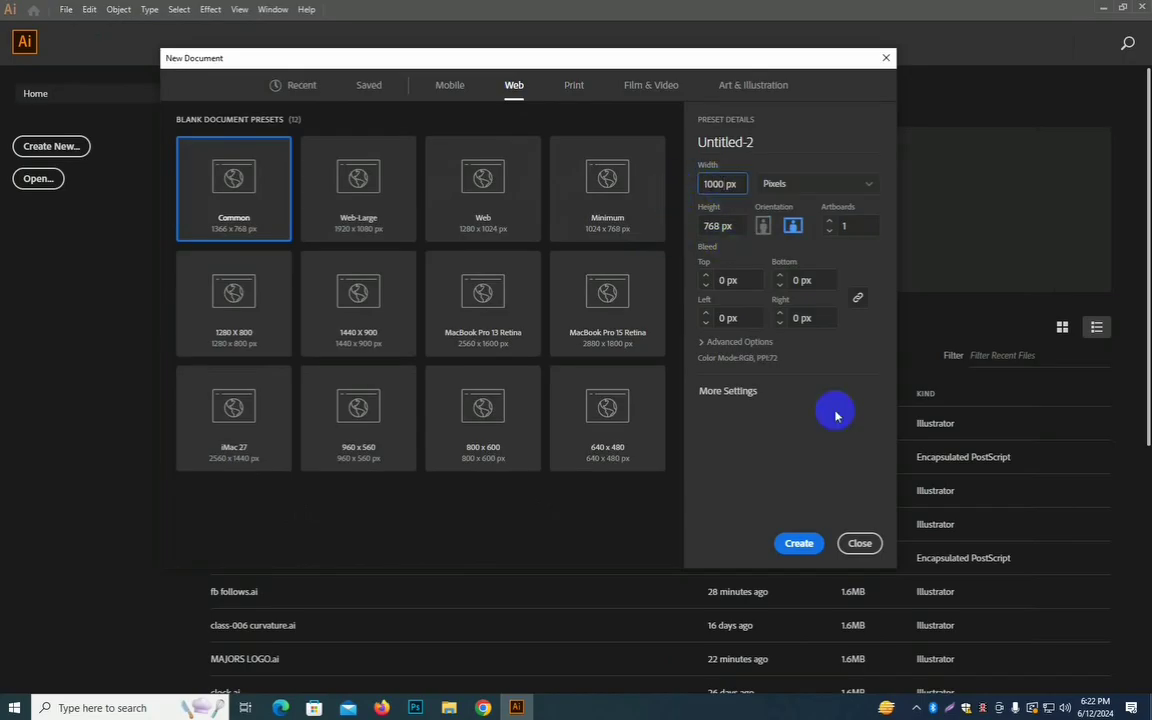
click(785, 544)
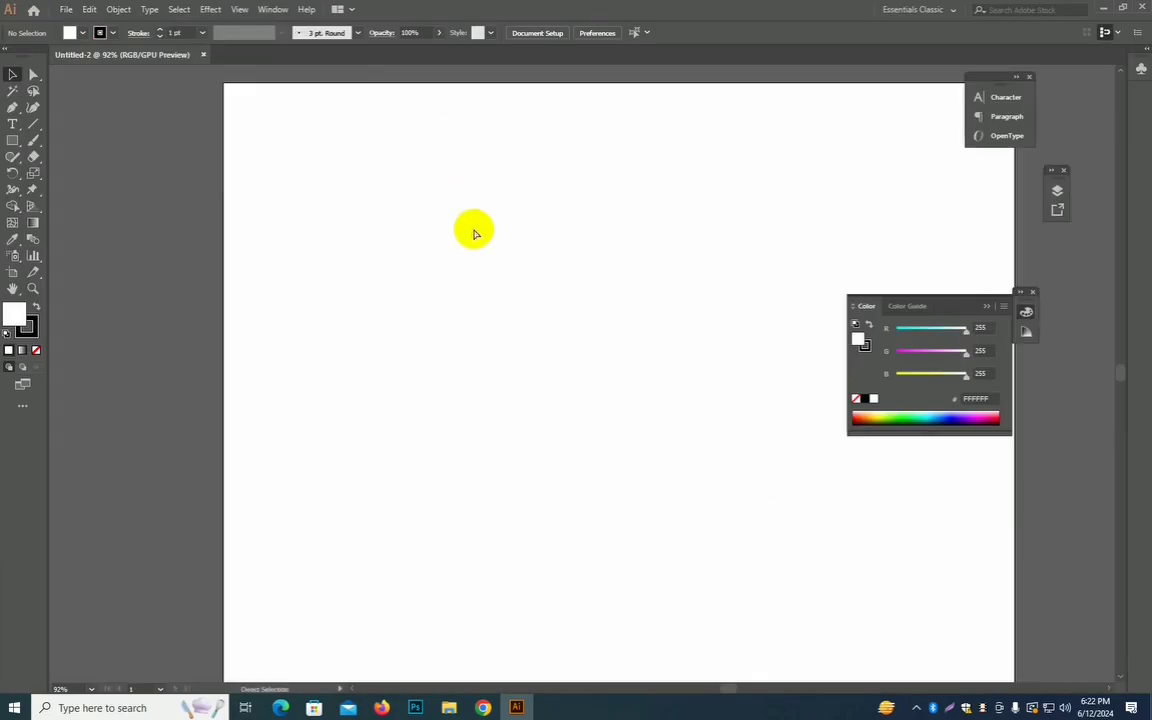
Resize the artboard to a portrait format of about 649 × 842 px
drag(514, 220, 391, 216)
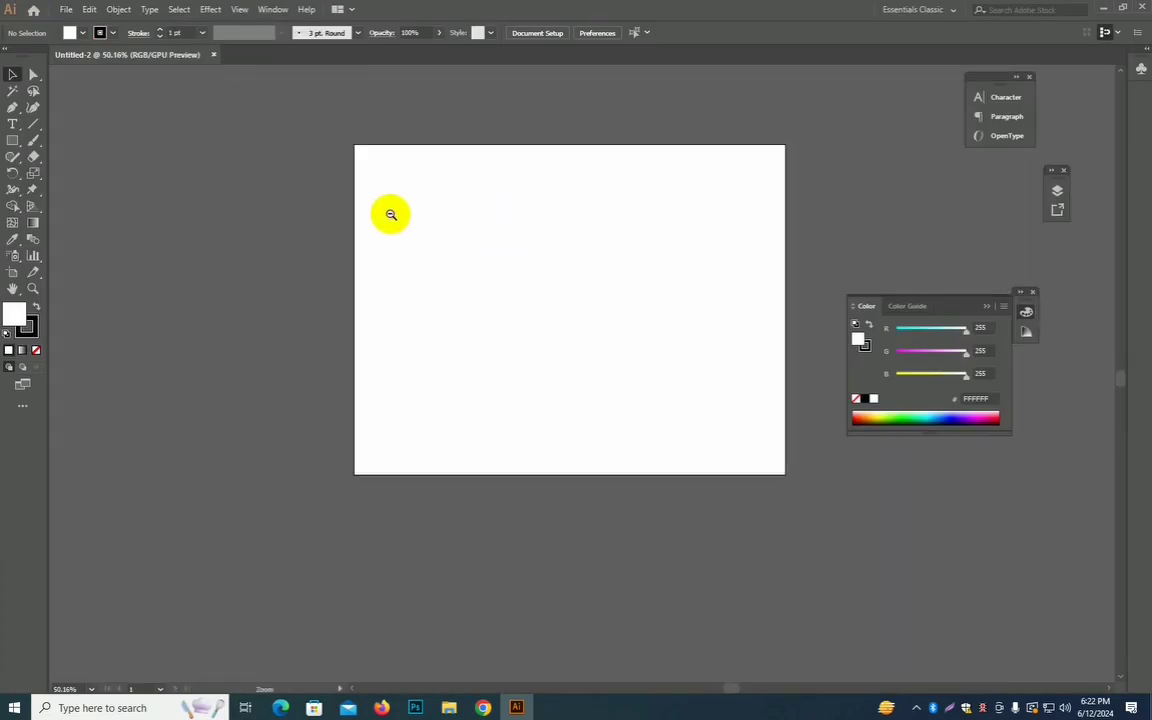
drag(479, 244, 315, 221)
click(10, 273)
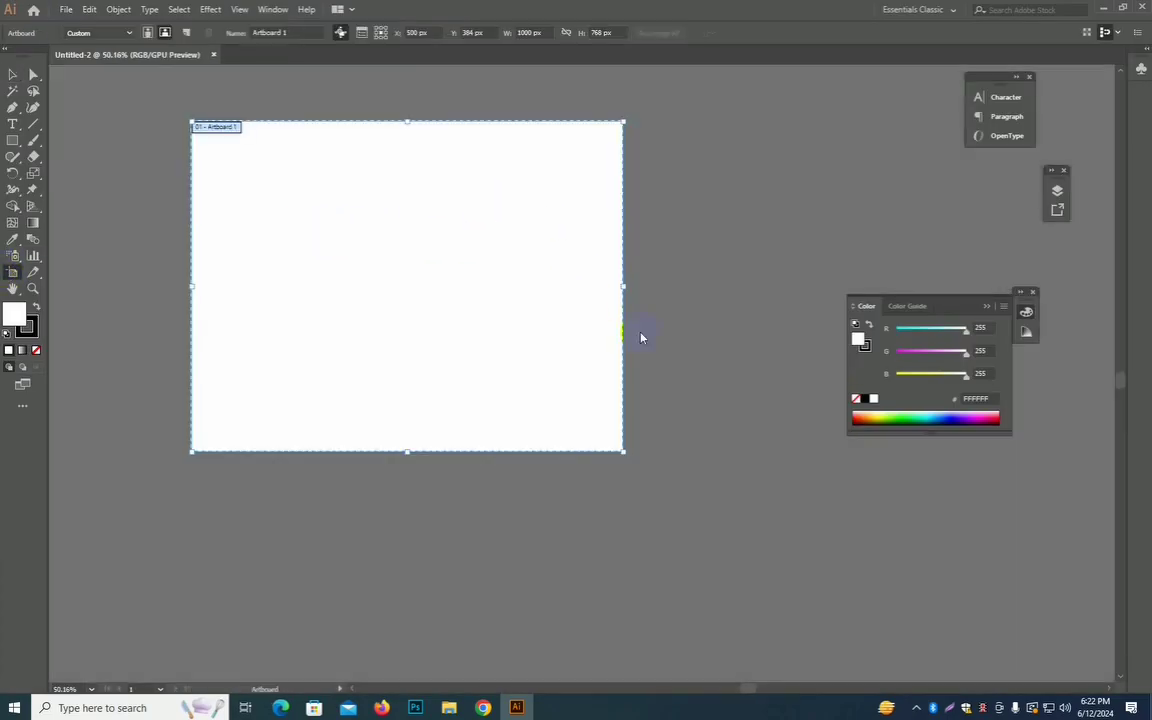
drag(621, 288, 480, 267)
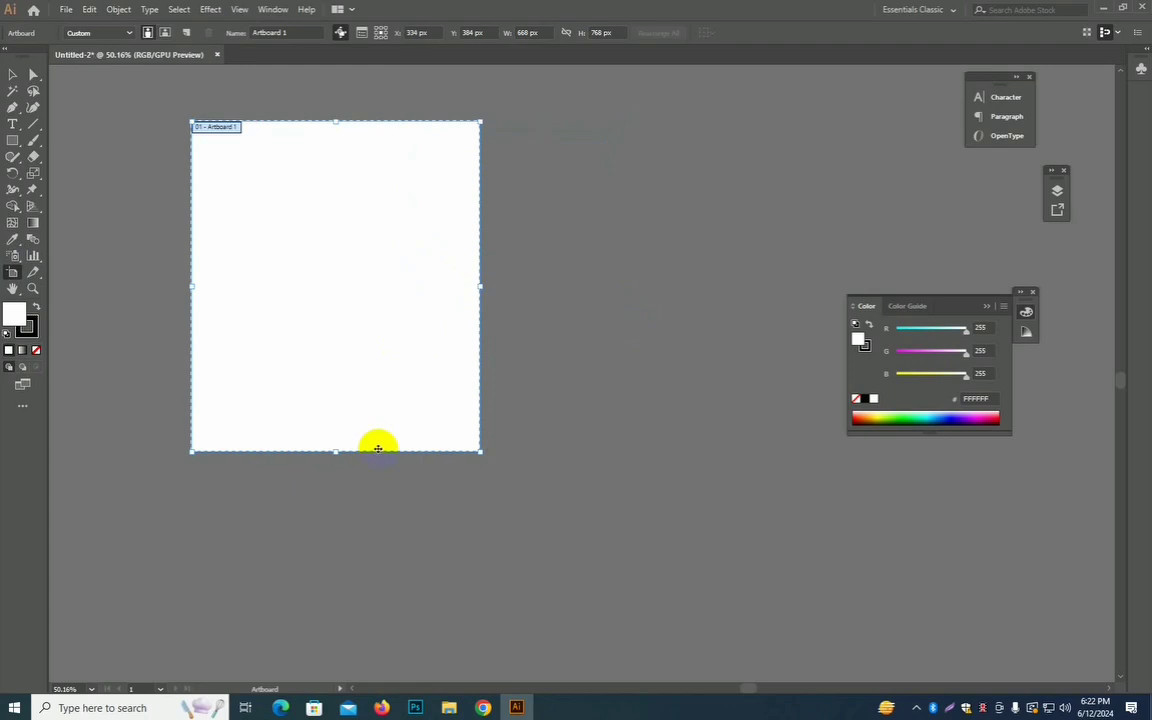
drag(335, 450, 336, 556)
mouse_move(479, 340)
mouse_down()
mouse_move(450, 332)
mouse_move(497, 330)
mouse_up()
drag(360, 553, 345, 484)
drag(497, 288, 472, 302)
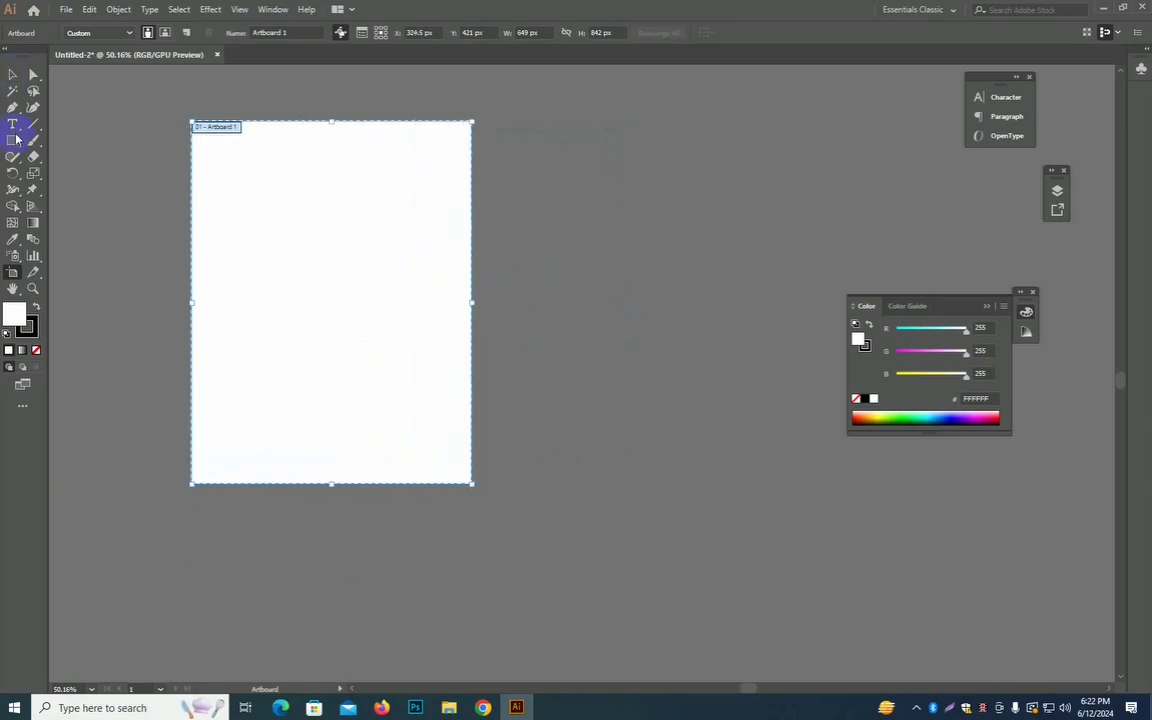
click(13, 71)
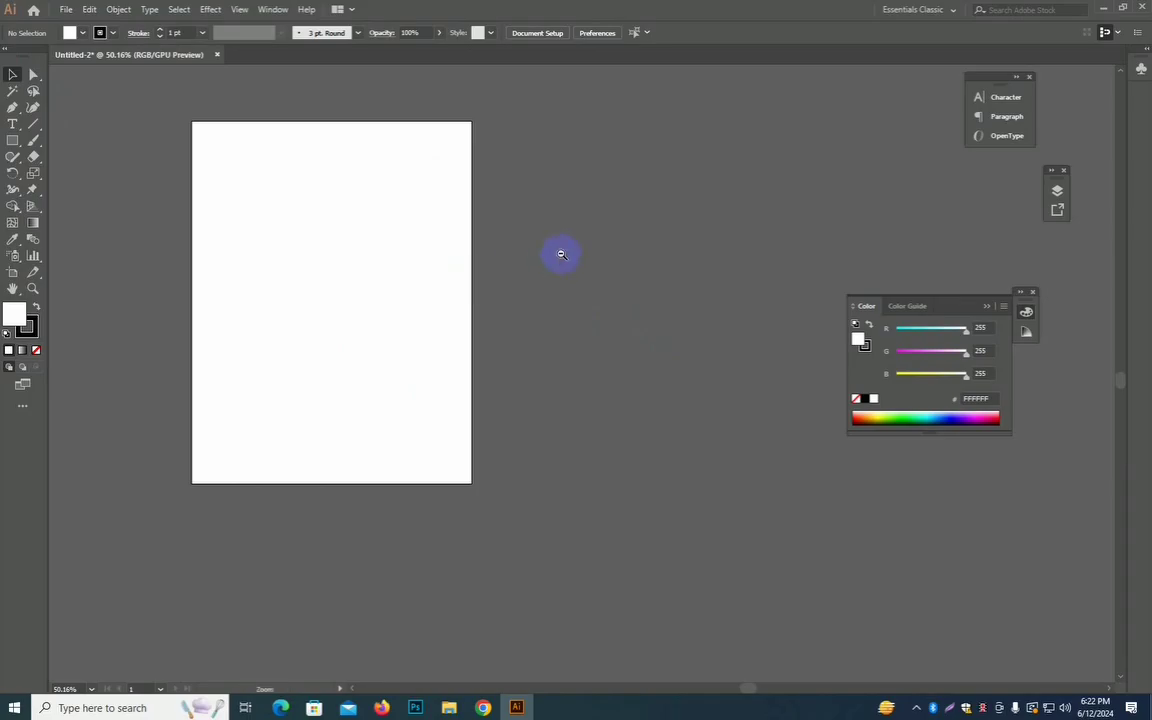
Place Lilypads.png and Water.jpg from the class 08 folder in Class 8 Batch-40 into the Illustrator document and embed them
scroll(510, 254, down, 3)
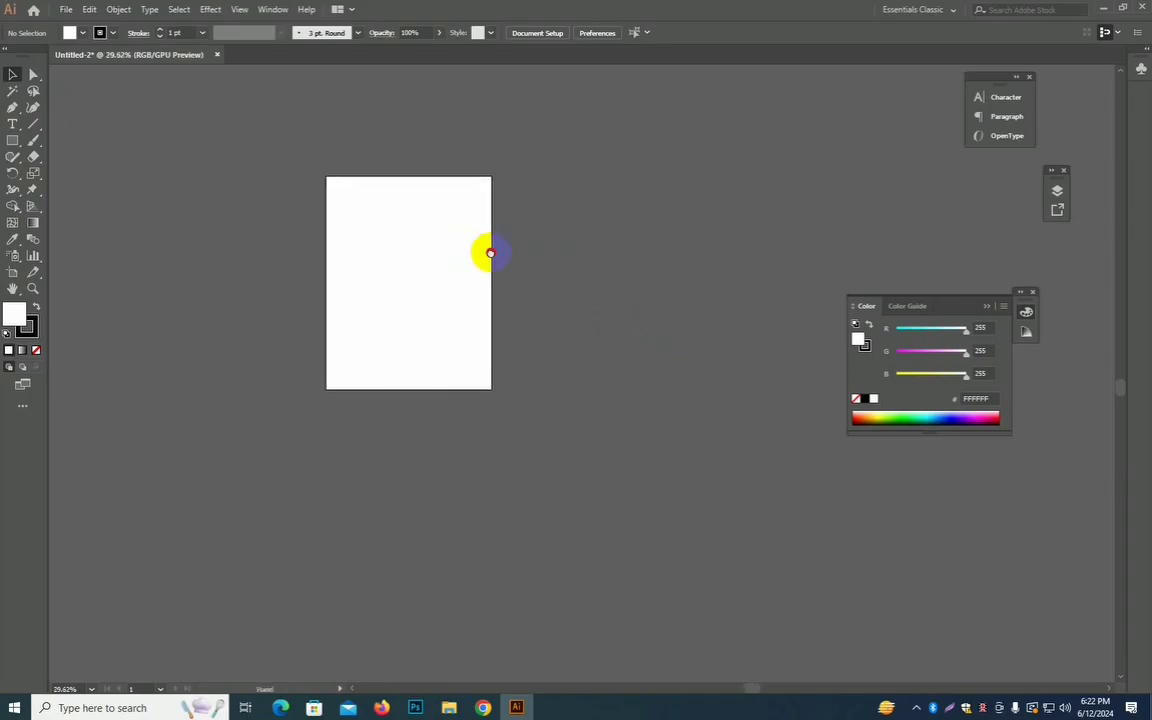
click(1103, 7)
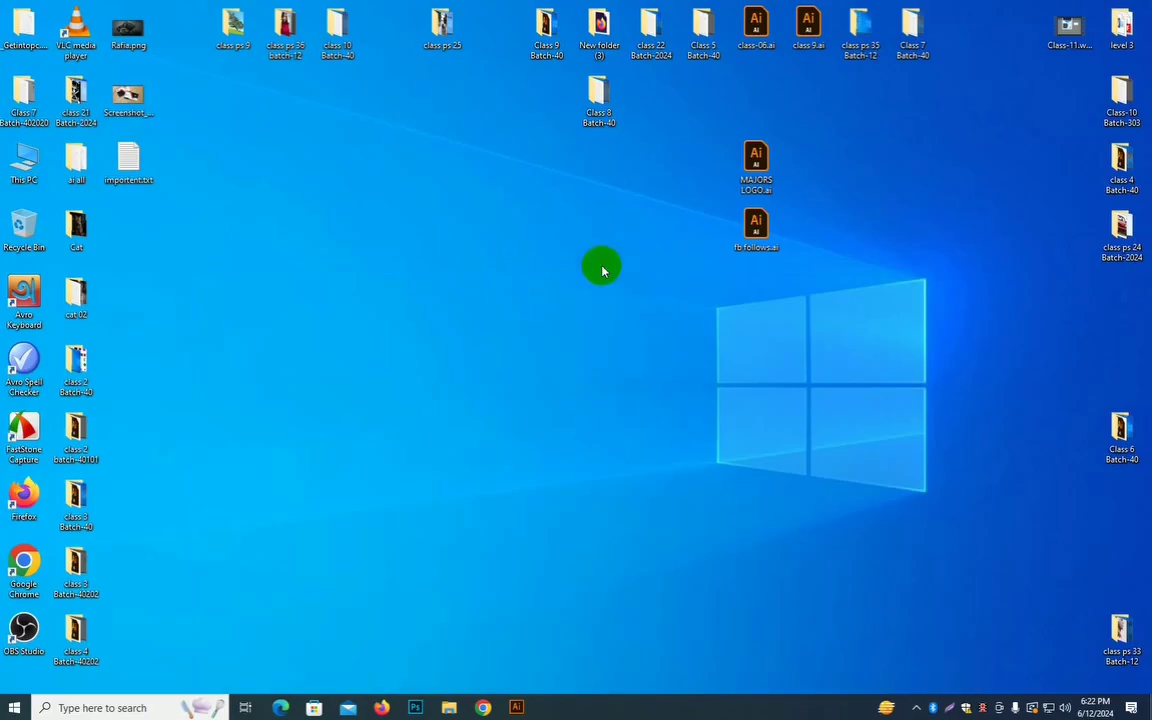
double_click(599, 101)
double_click(589, 182)
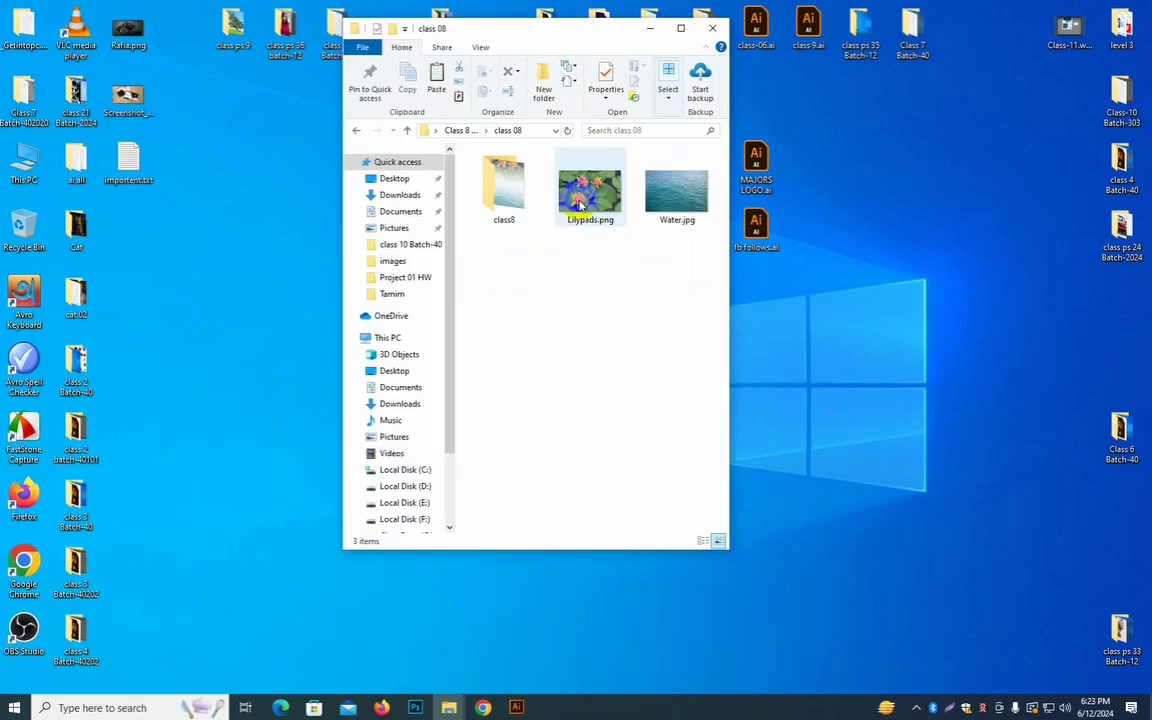
click(579, 205)
ctrl+click(680, 200)
drag(680, 200, 718, 235)
scroll(594, 347, down, 3)
click(161, 32)
Scale the lily pad image down to about 555 × 370 px and position it within the upper half of the artboard
drag(779, 276, 268, 408)
scroll(192, 355, up, 3)
scroll(502, 397, down, 1)
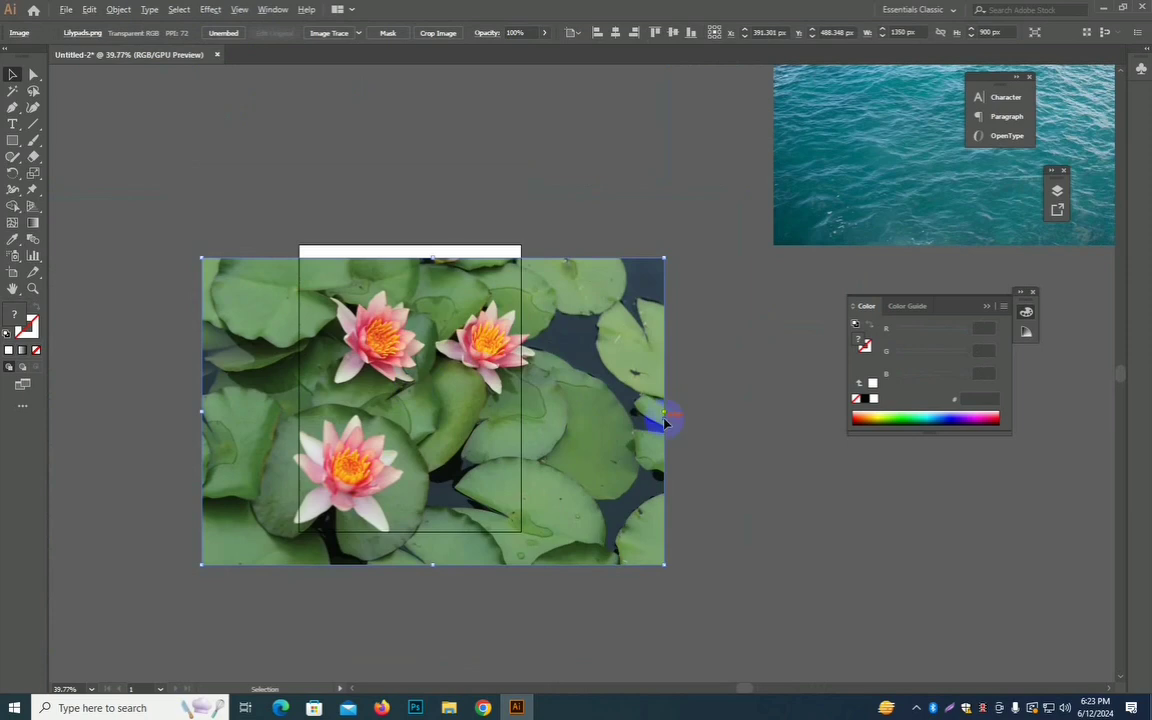
drag(662, 412, 560, 410)
drag(488, 404, 440, 418)
drag(515, 420, 478, 420)
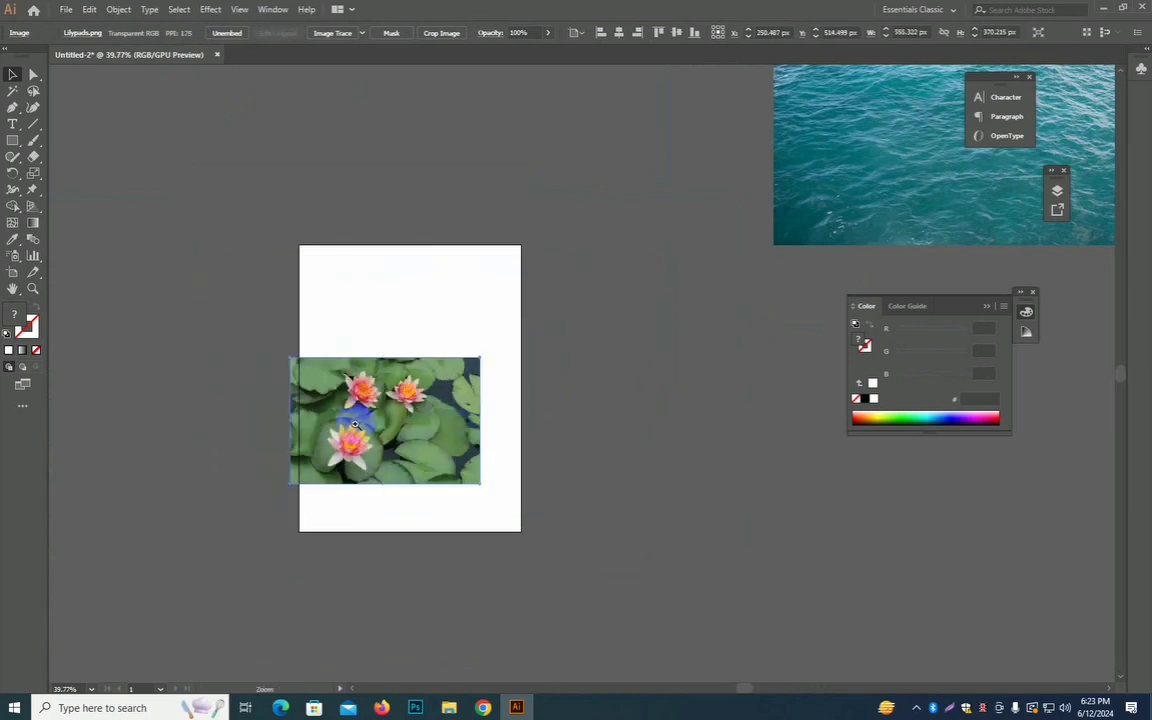
scroll(466, 430, up, 2)
scroll(466, 430, up, 1)
drag(399, 404, 452, 320)
drag(766, 429, 737, 399)
click(173, 162)
Draw a rectangle of about 555 × 370 px exactly covering the lily pad image and fill it with blue 001FFF
click(12, 140)
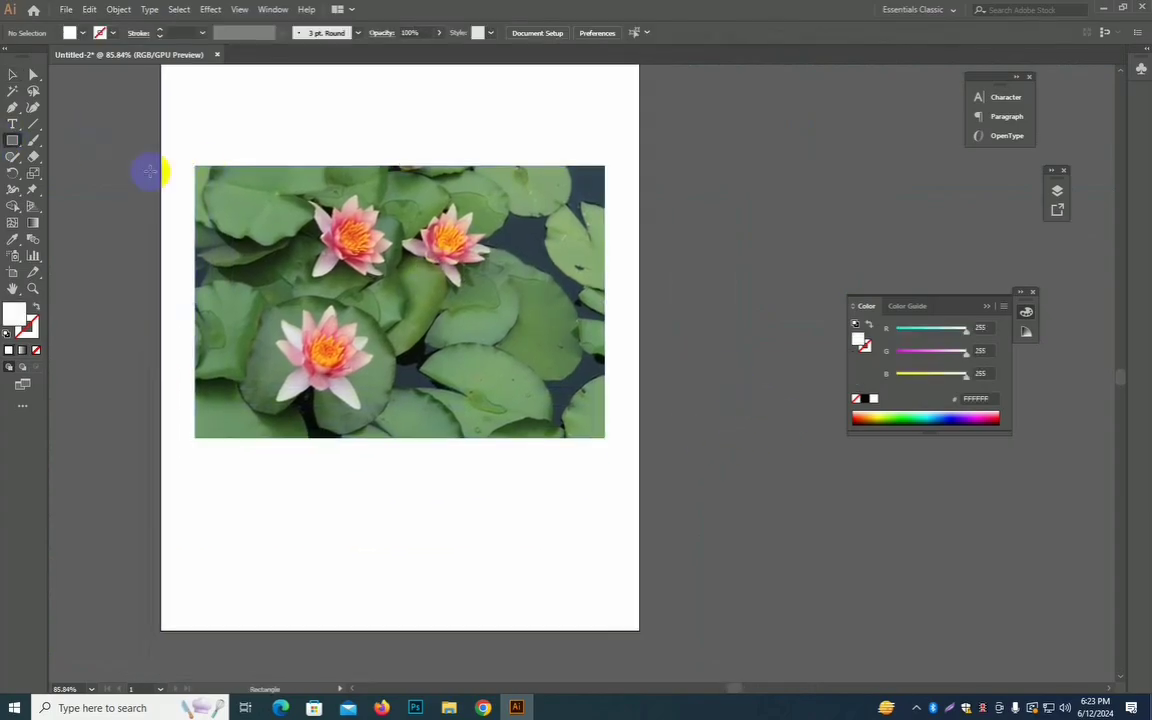
drag(195, 163, 604, 437)
double_click(14, 314)
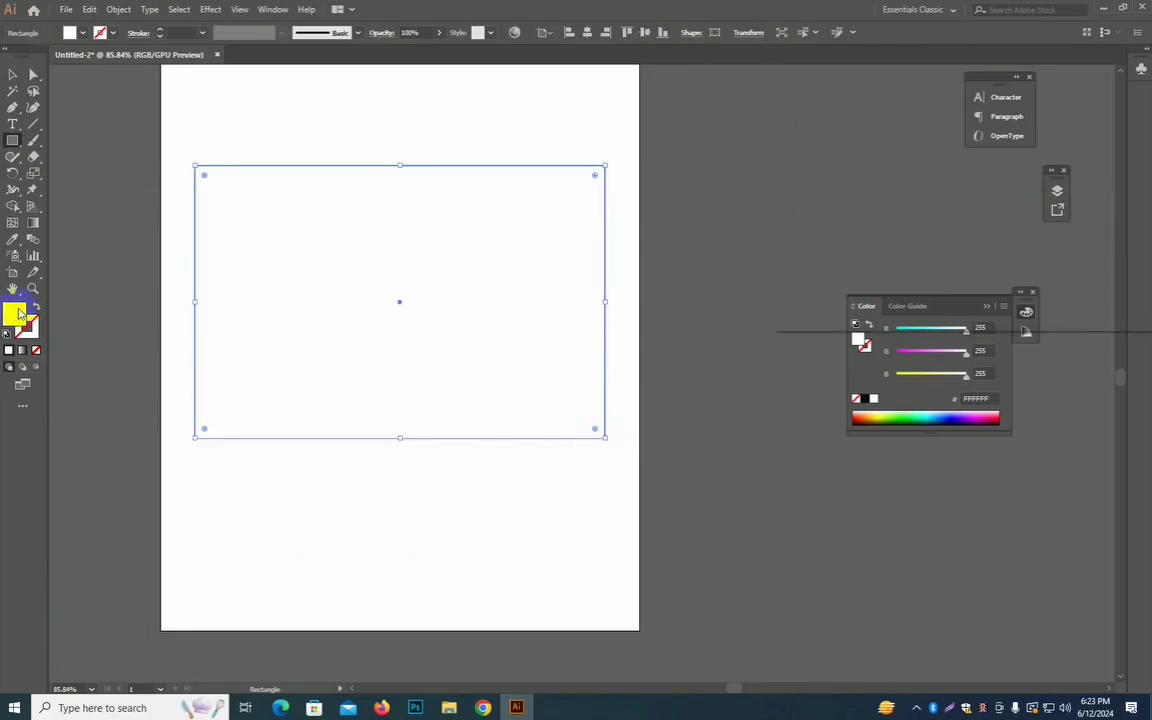
click(958, 112)
click(978, 173)
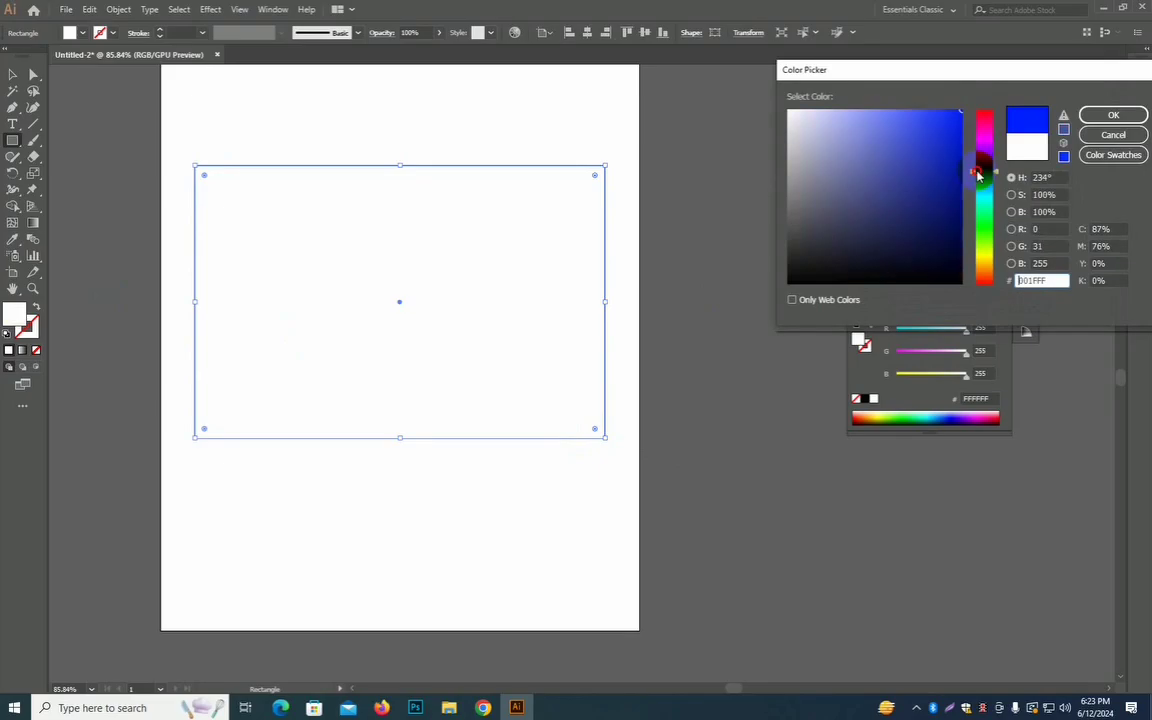
click(1112, 114)
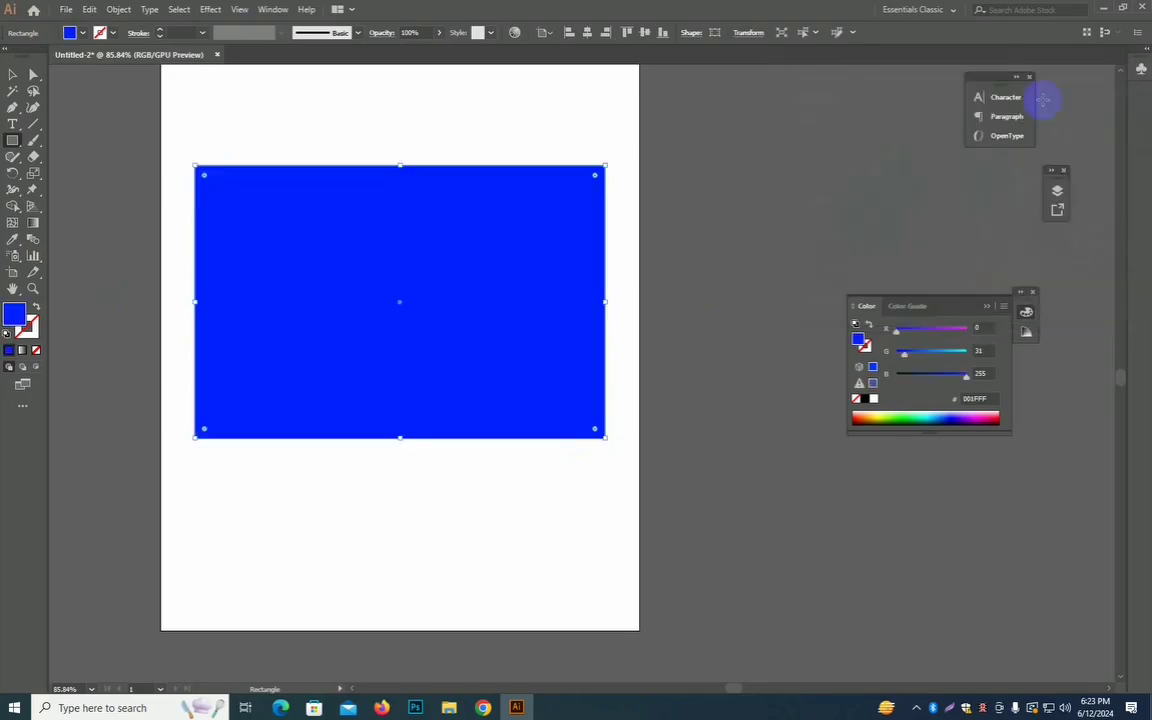
click(12, 74)
click(410, 145)
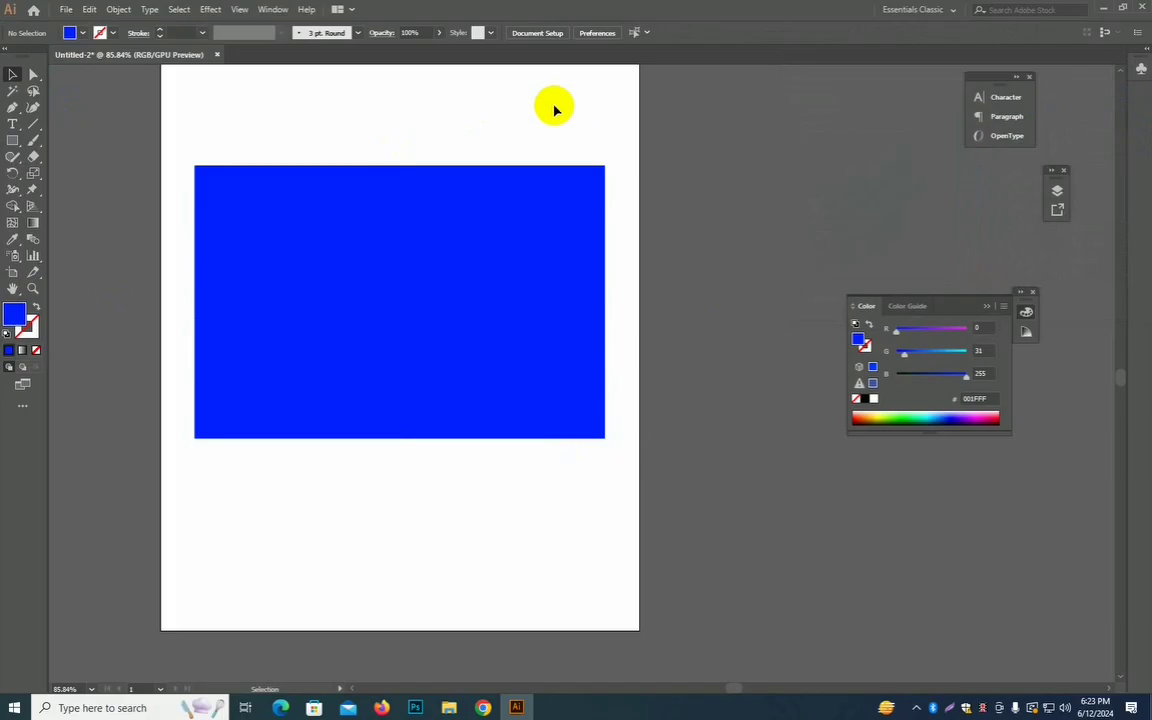
Try lowering the blue rectangle's opacity and restore it to 100%
click(445, 180)
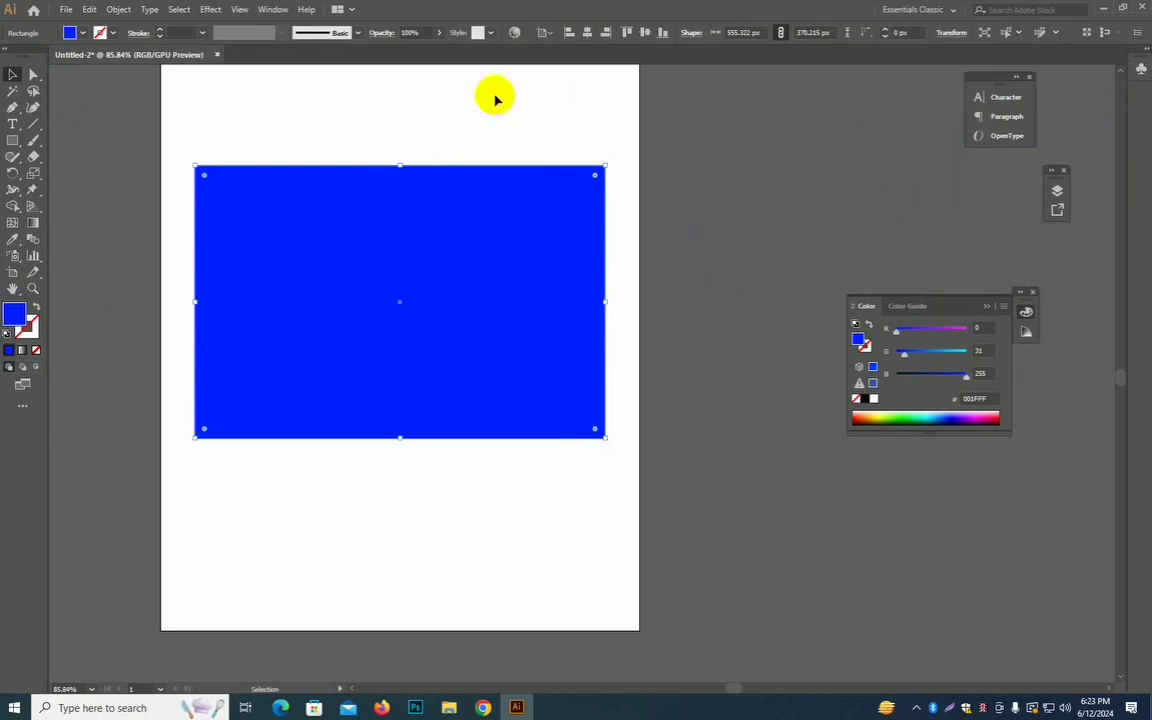
click(438, 32)
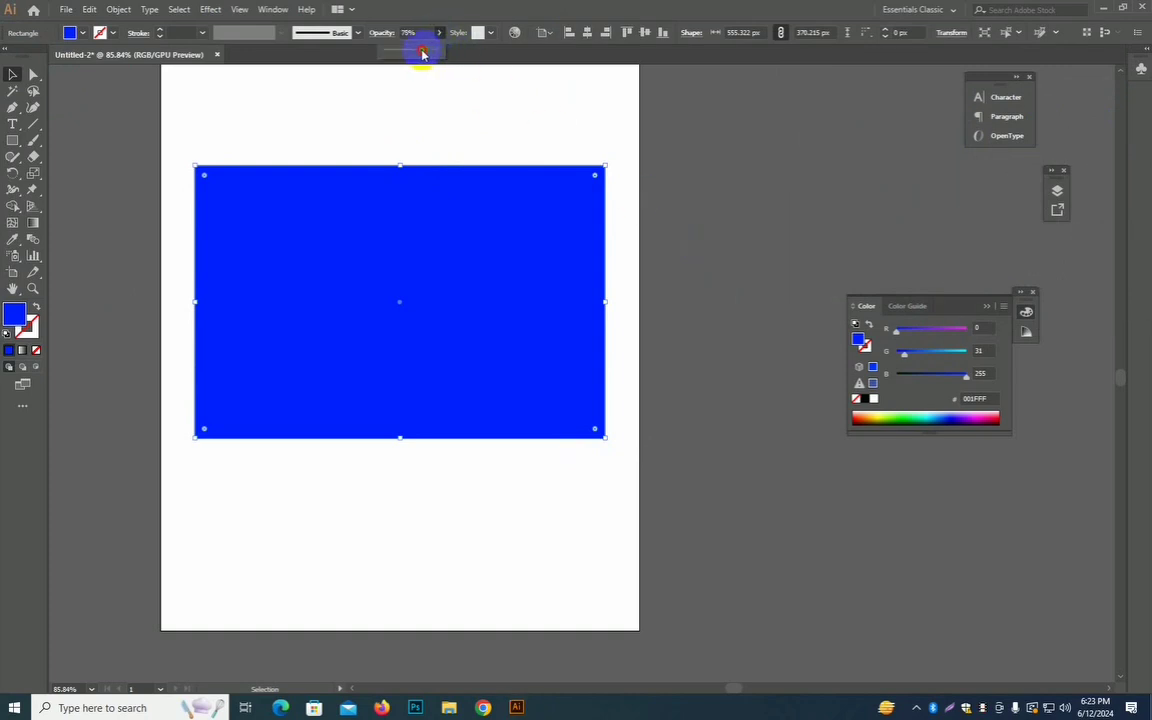
drag(422, 53, 470, 54)
click(625, 123)
Open the Transparency settings beside the artboard, collapse the Color settings, and leave the blue rectangle selected
click(581, 249)
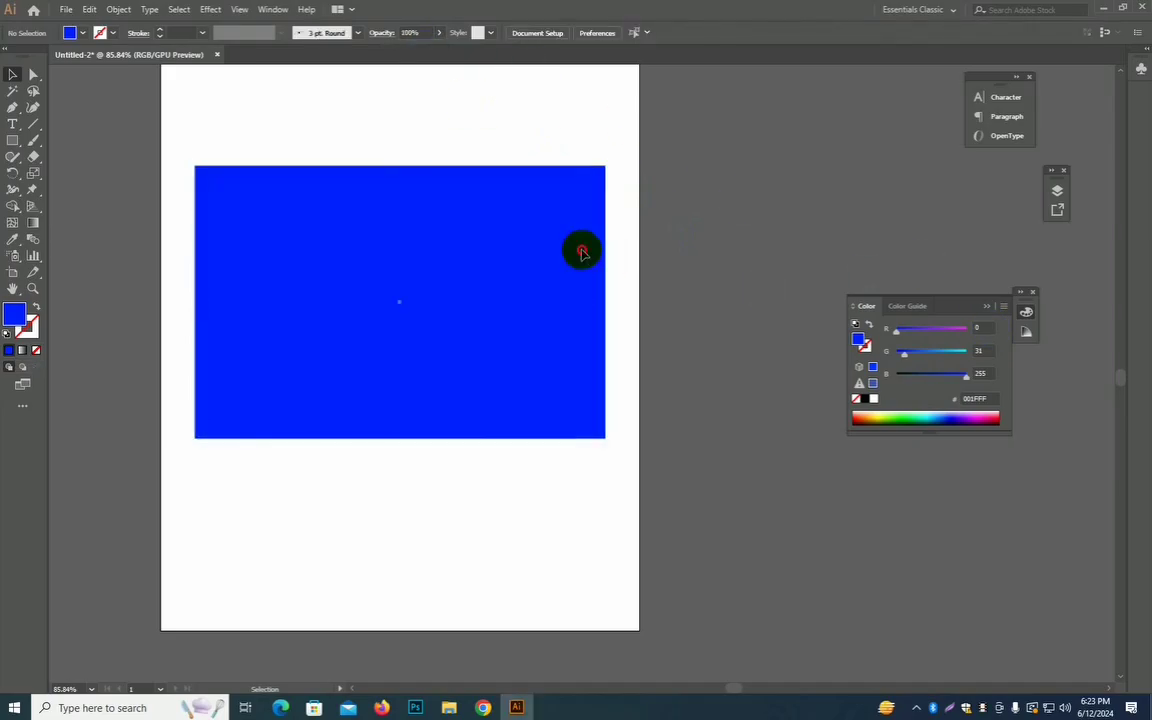
click(273, 10)
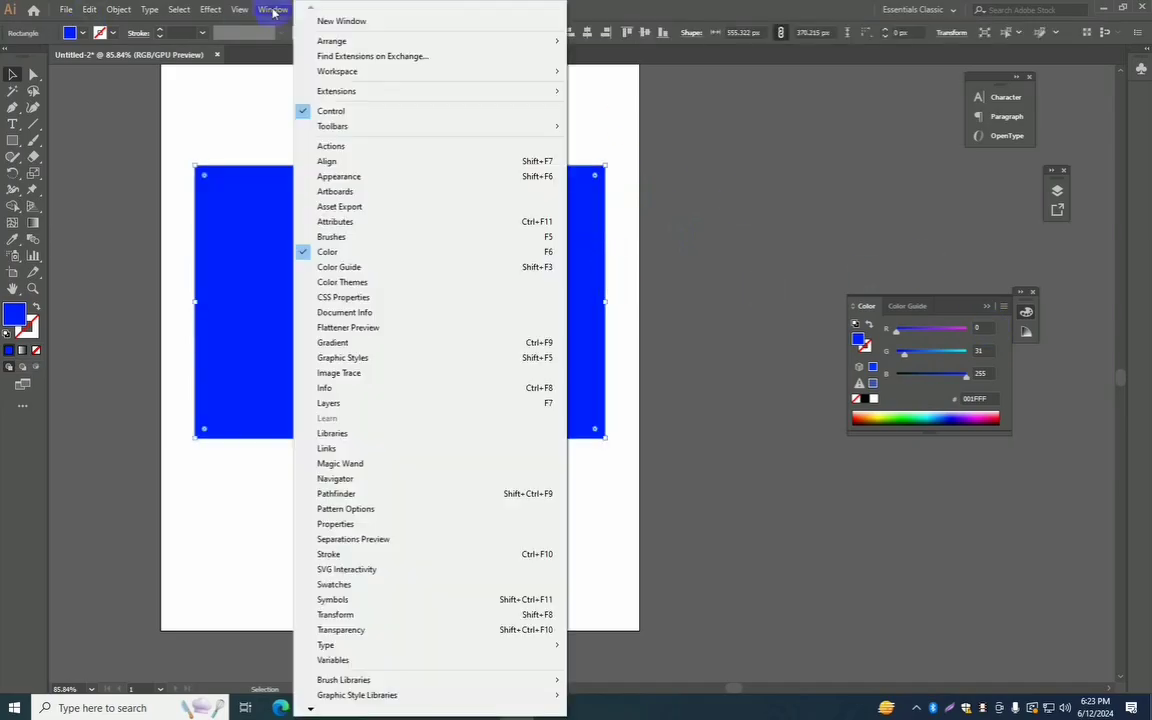
click(365, 630)
drag(919, 222, 859, 175)
click(987, 307)
click(884, 153)
click(476, 206)
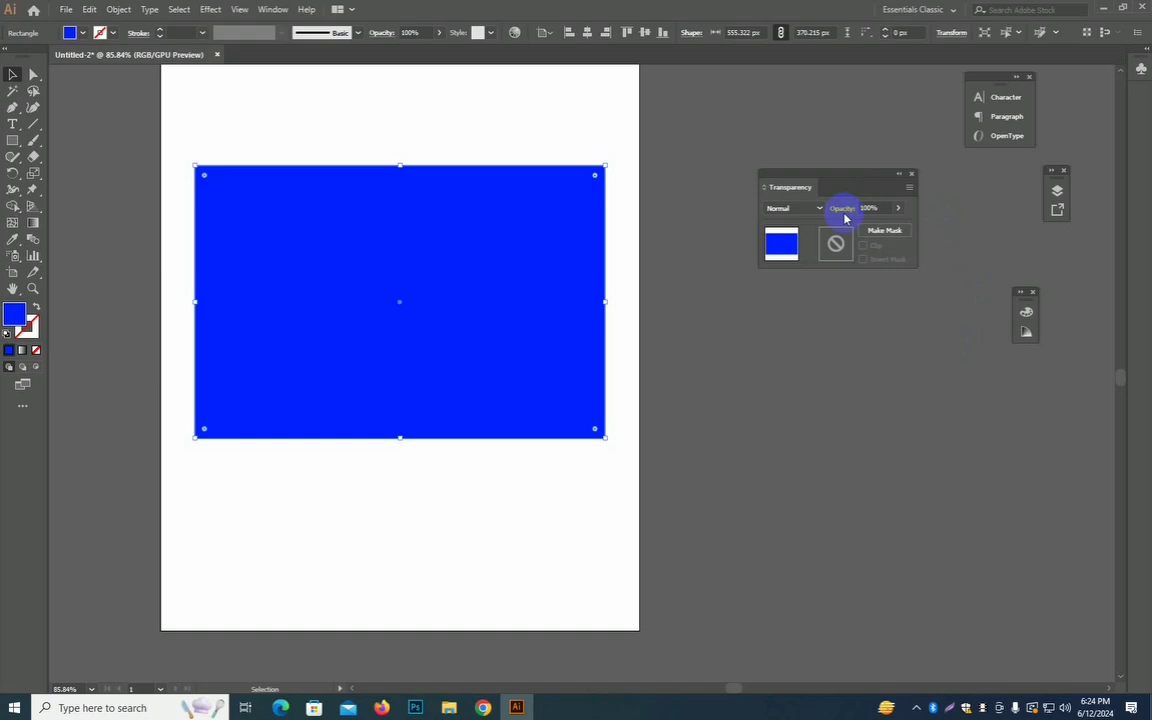
Try the Darken, Multiply and Color Burn blending modes in turn on the blue rectangle
click(782, 210)
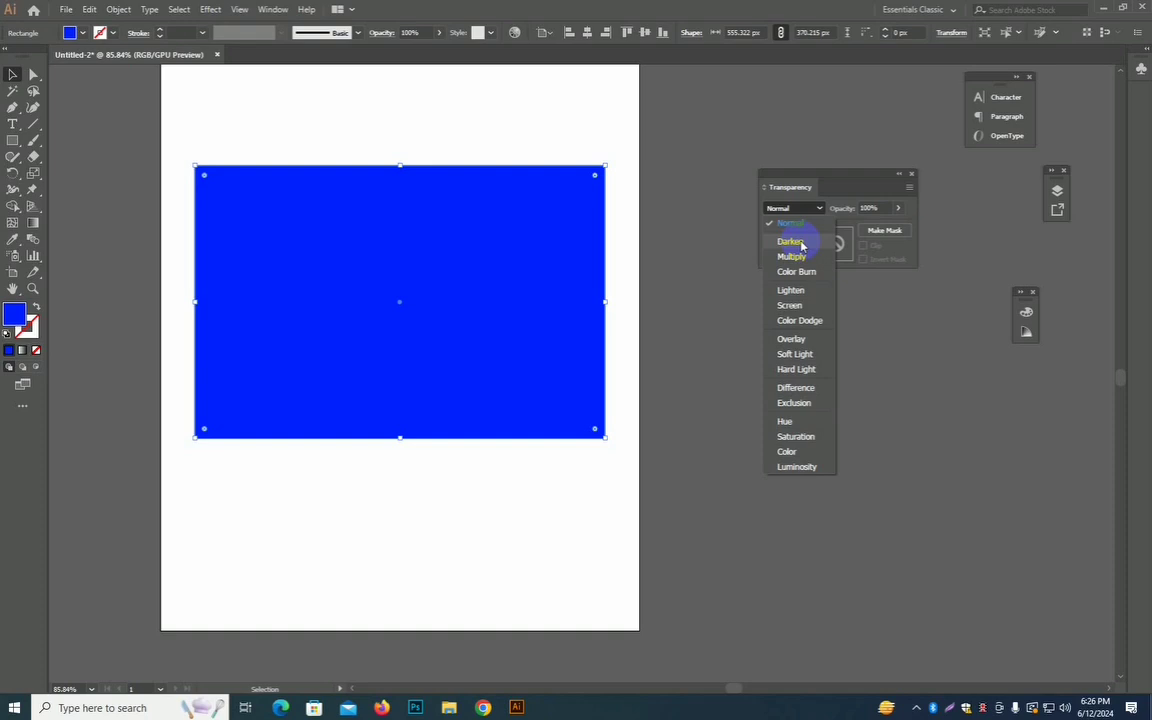
click(792, 242)
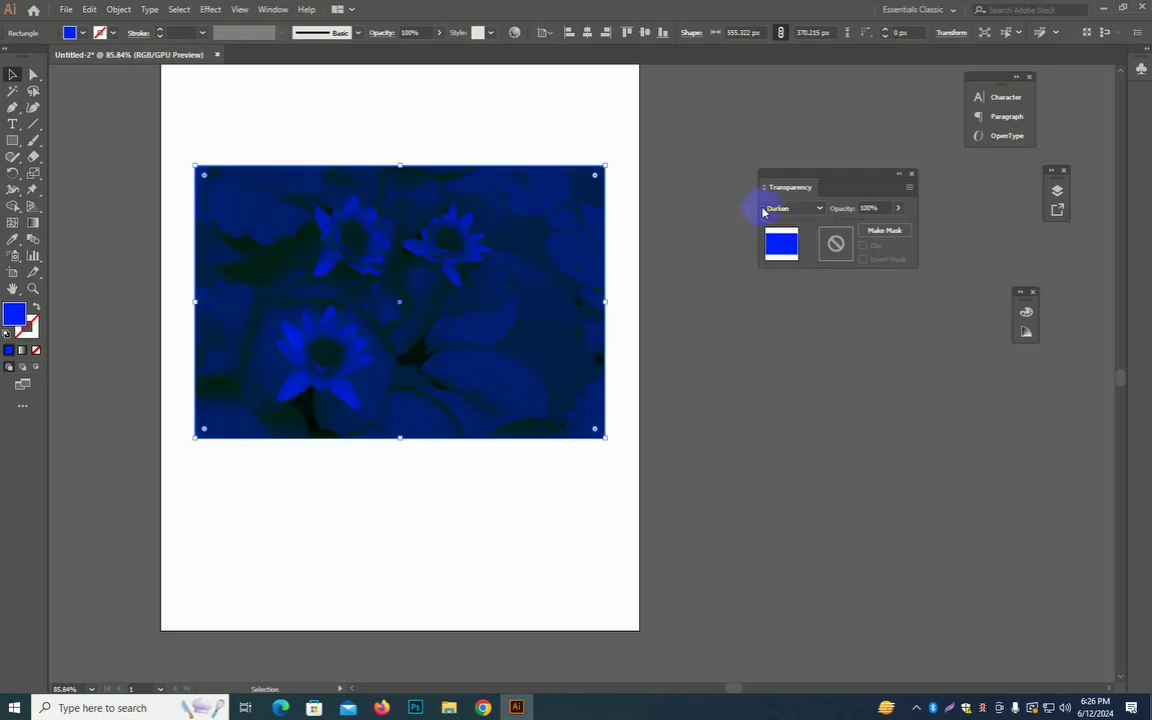
click(795, 208)
click(808, 257)
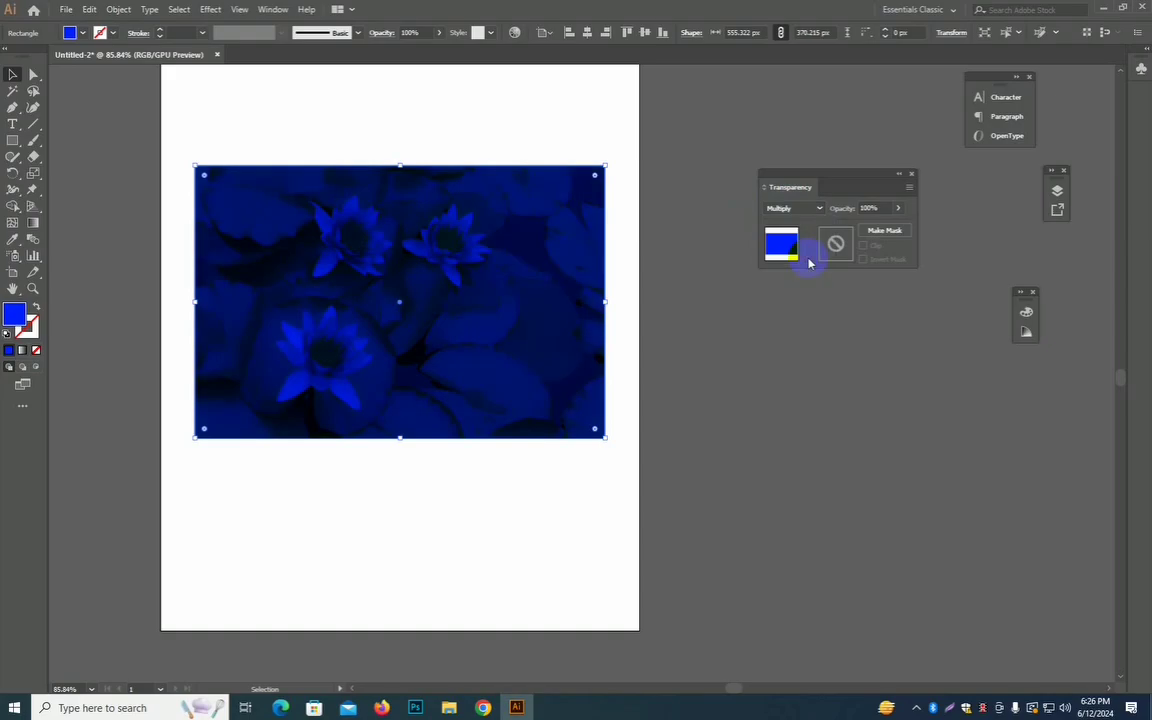
scroll(393, 260, up, 3)
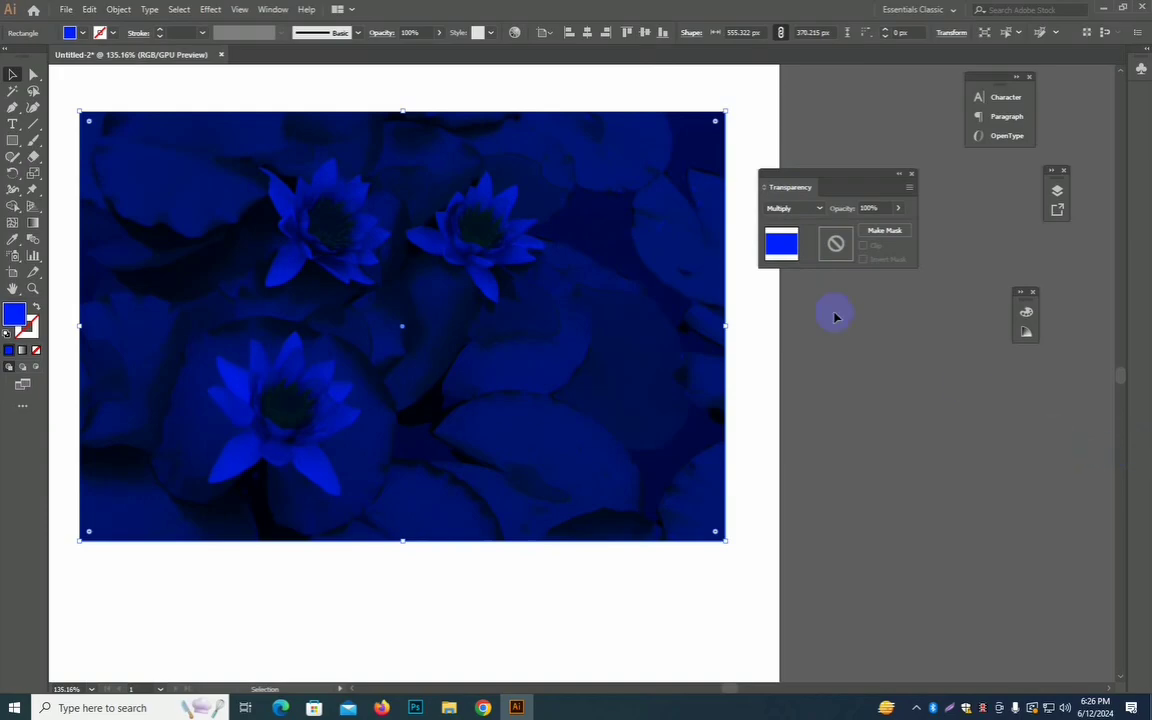
click(805, 208)
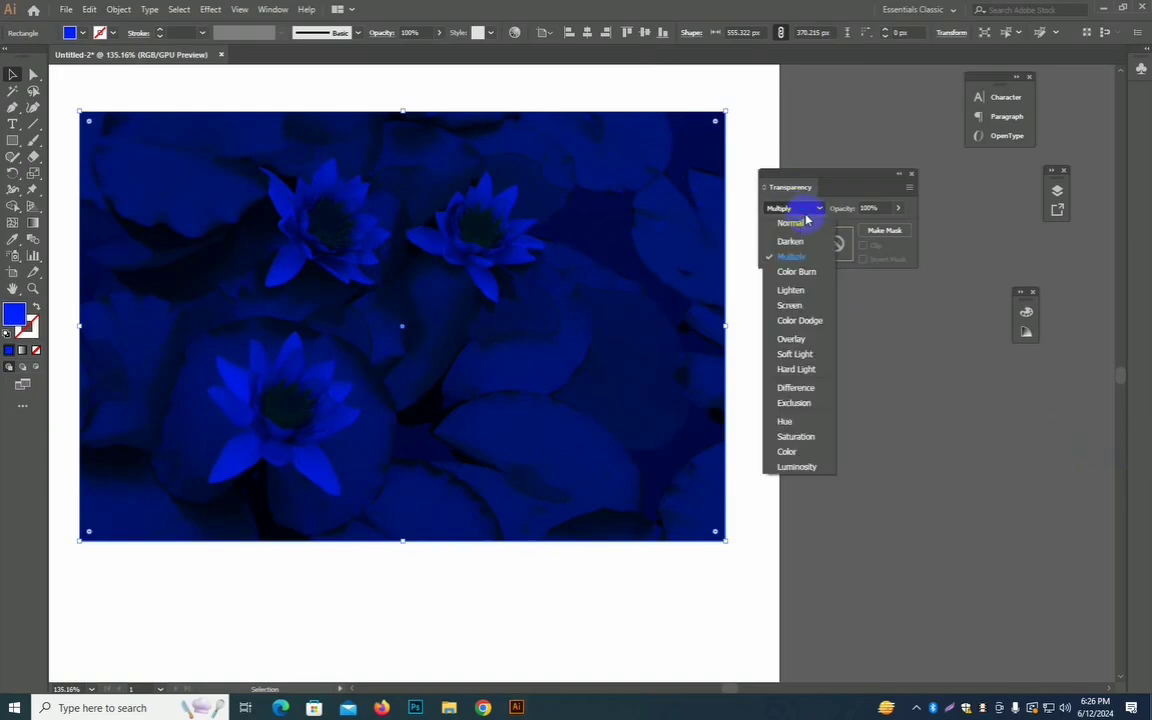
click(811, 274)
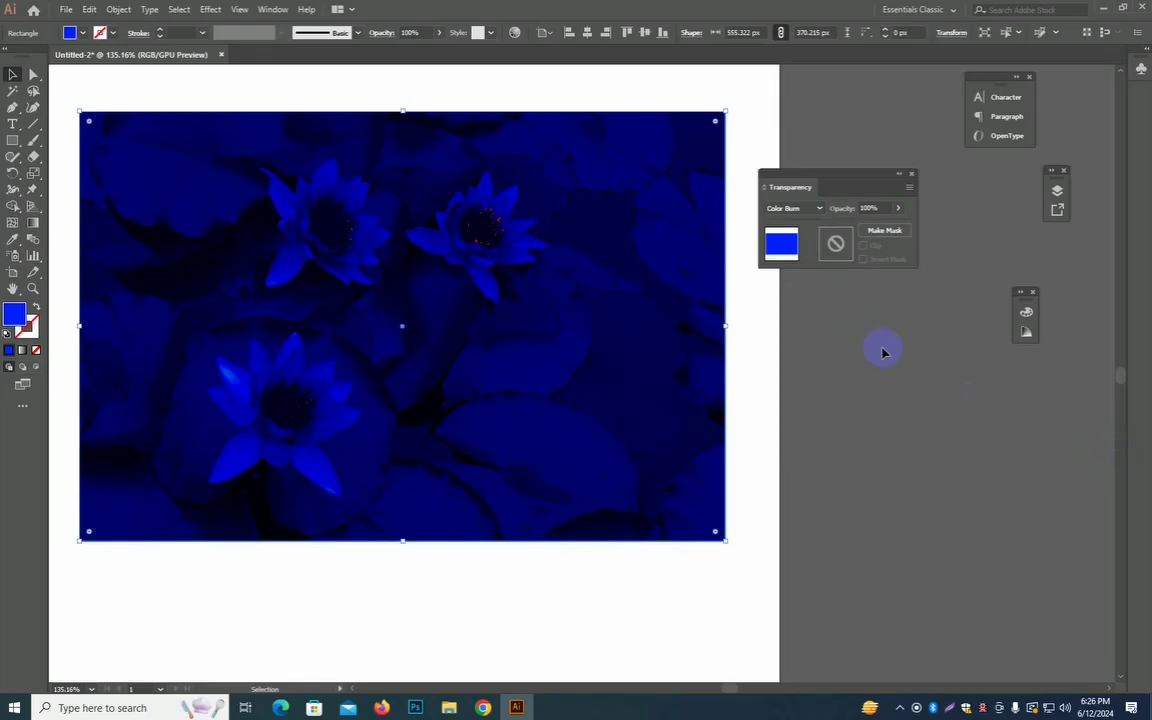
Set the blue rectangle's blending mode to Lighten and narrow it from its left edge to a width of about 316 px
drag(830, 175, 852, 155)
click(838, 188)
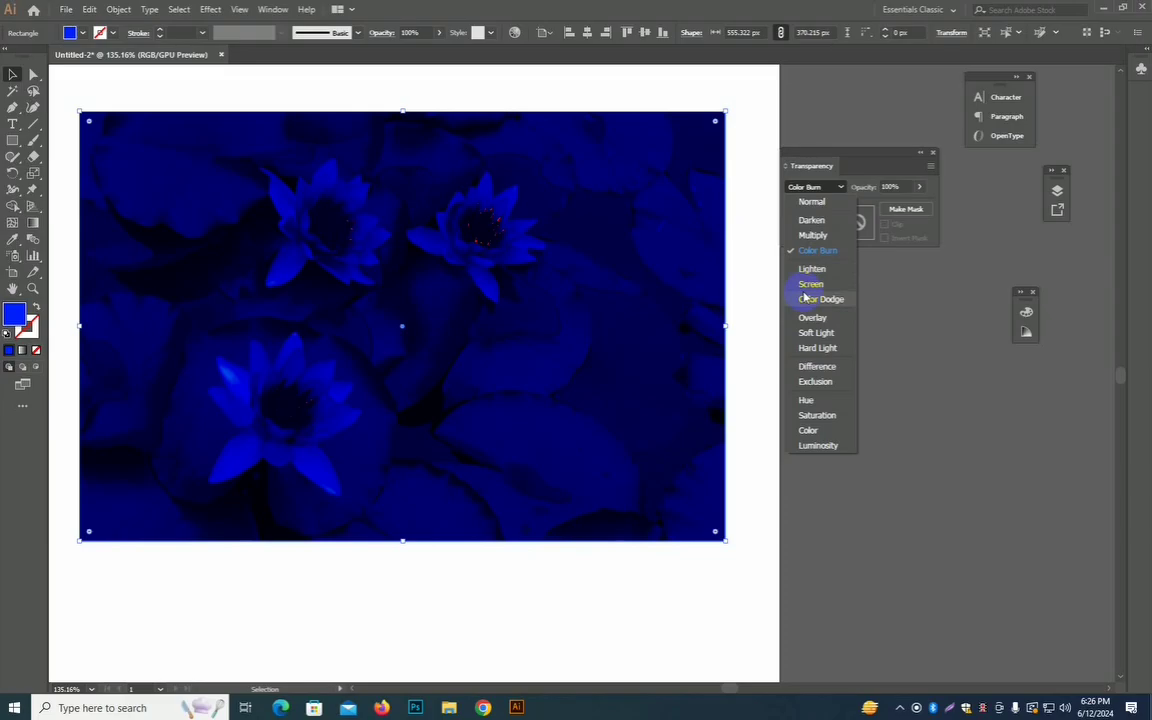
click(812, 268)
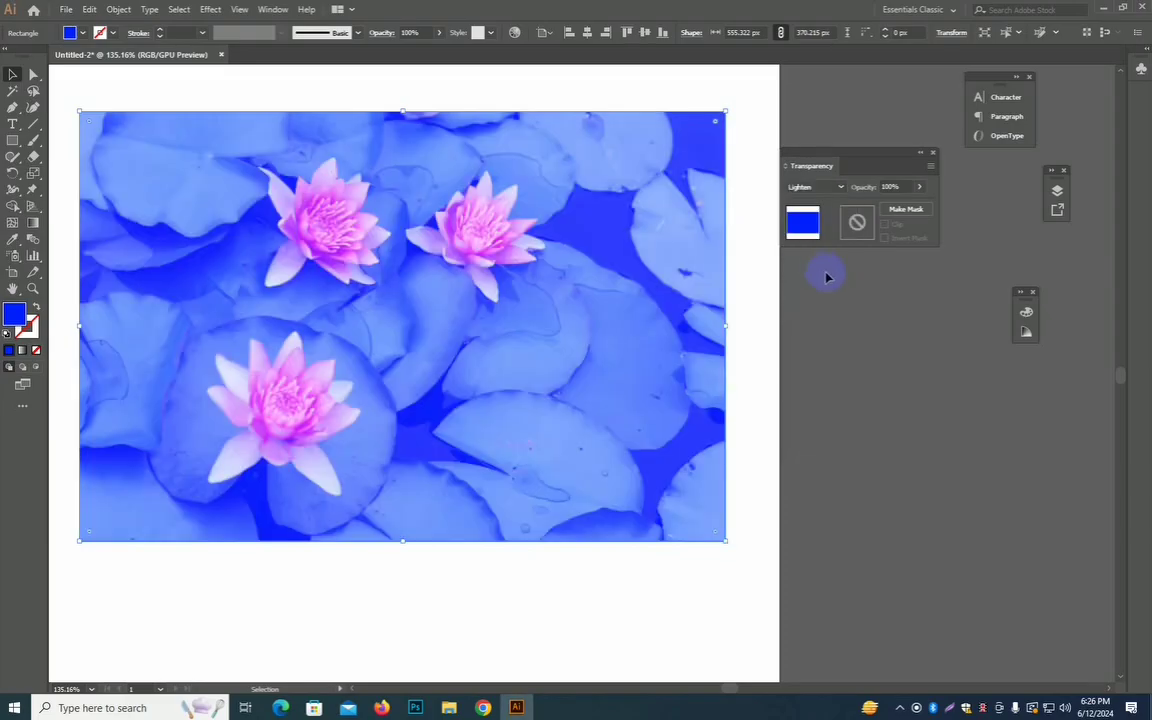
click(78, 327)
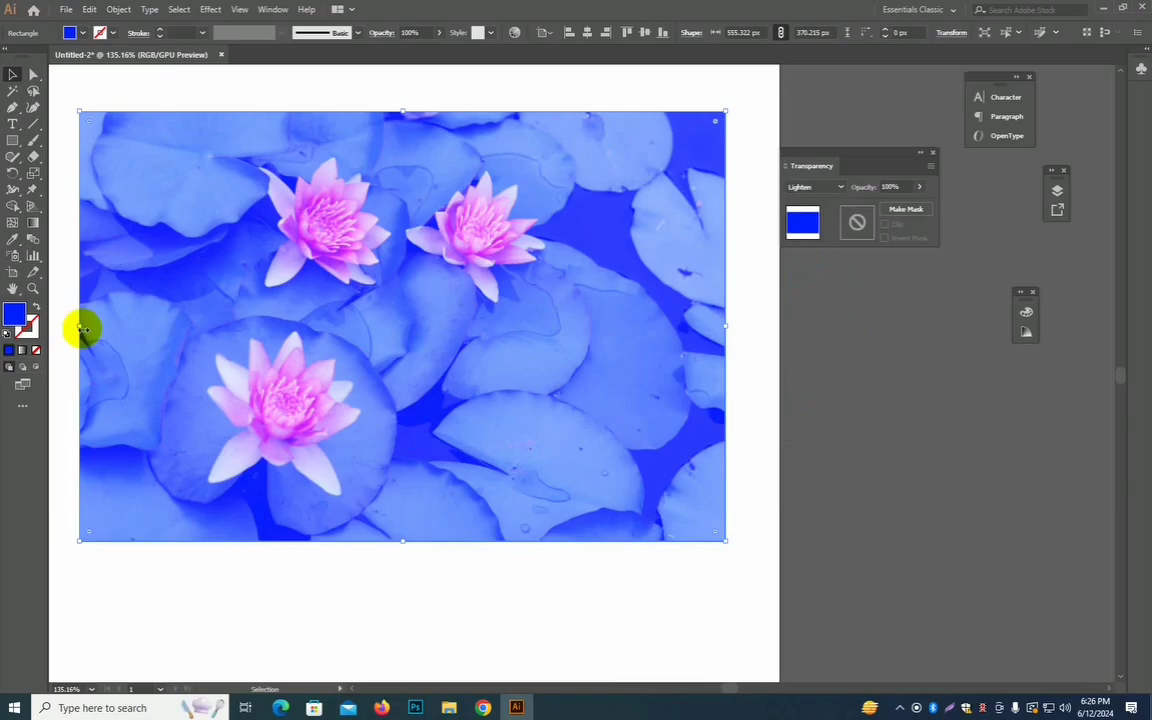
drag(82, 327, 357, 325)
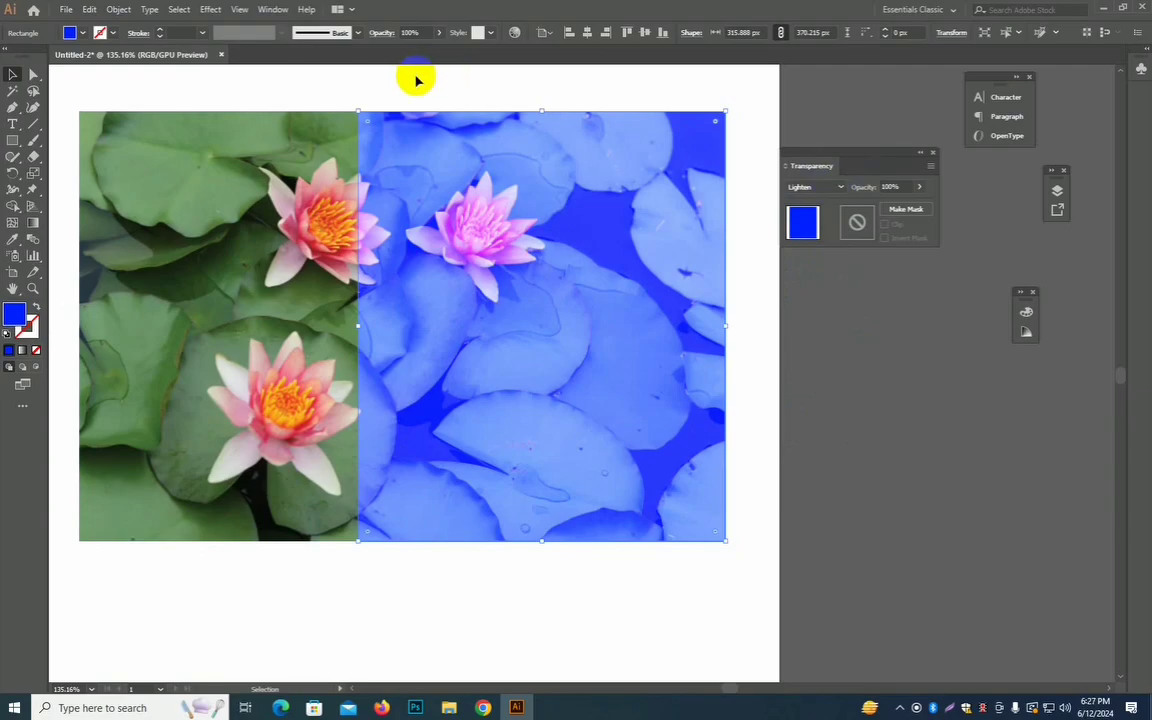
Select both the lily pad image and the blue rectangle and try the Screen and Color Dodge blending modes on them
key(ctrl+a)
click(831, 190)
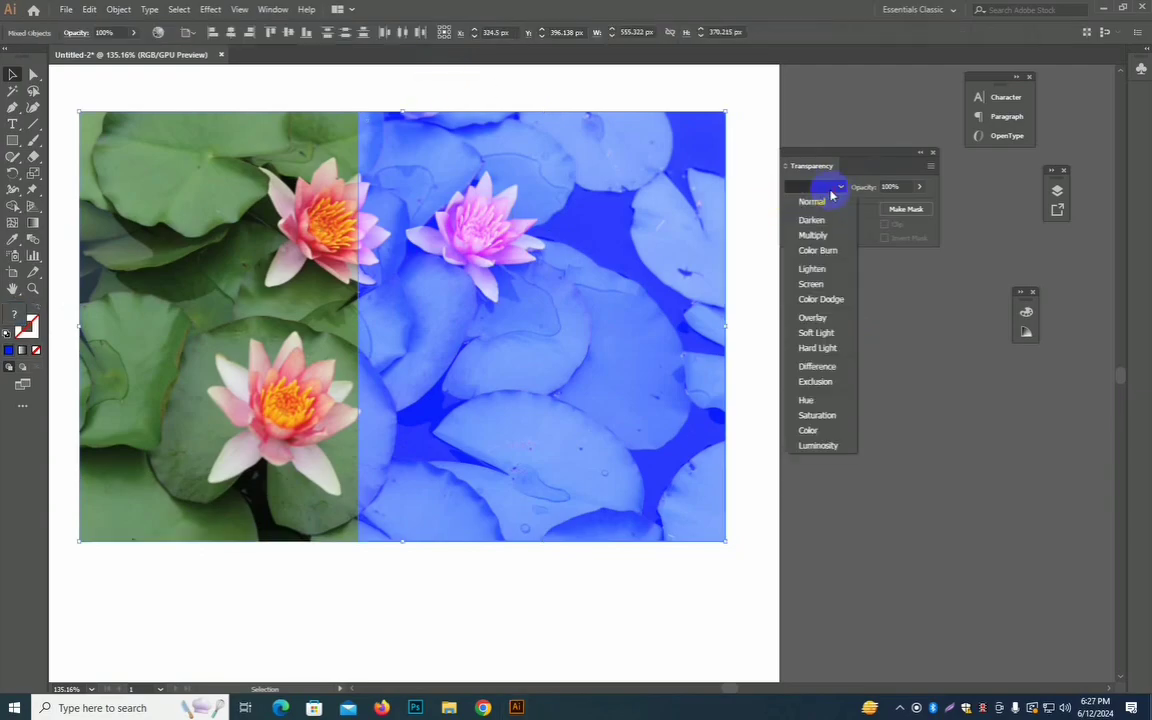
click(822, 284)
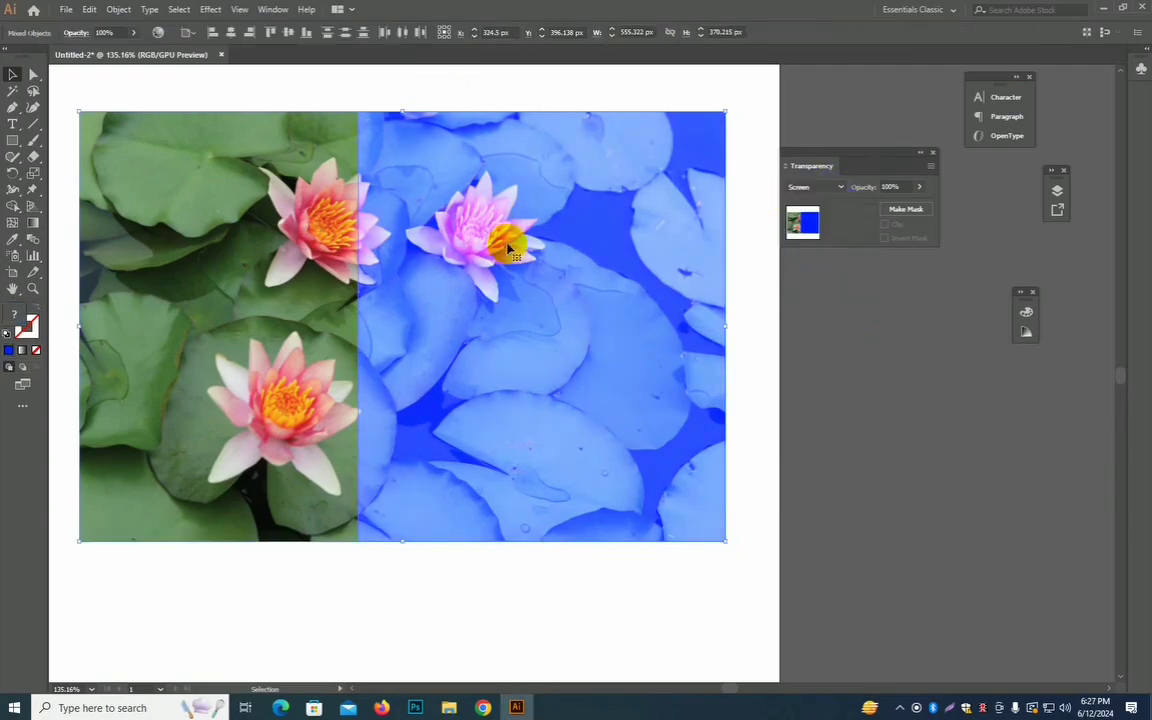
click(825, 187)
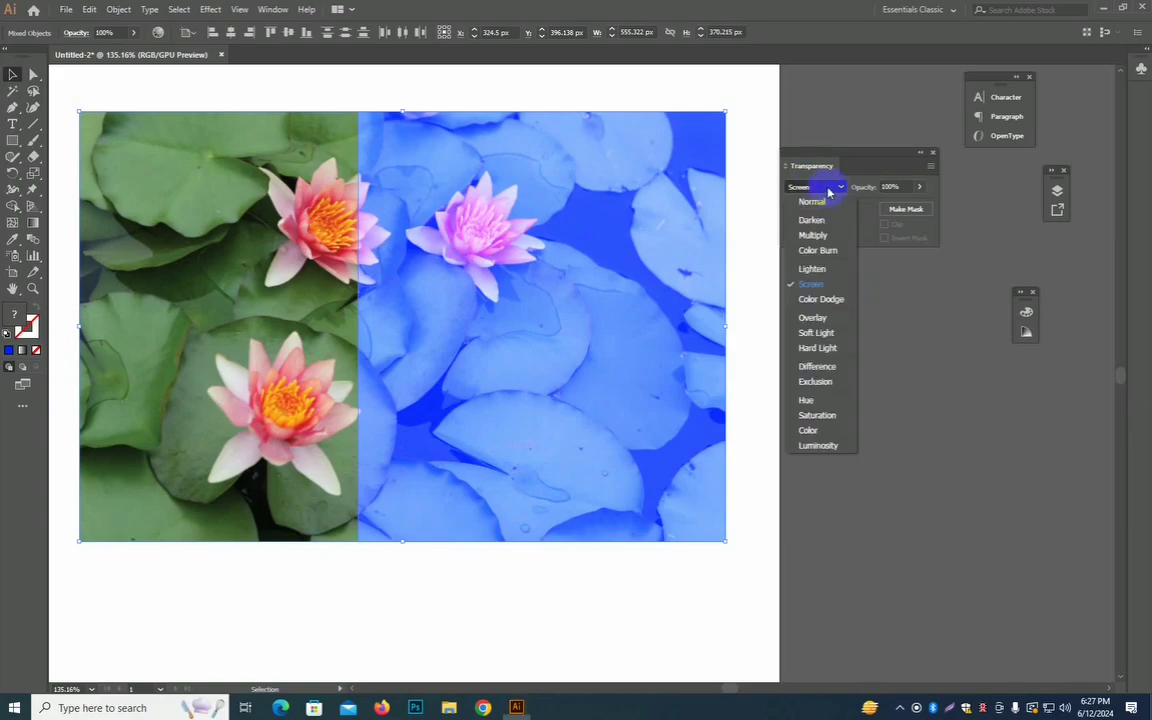
click(822, 300)
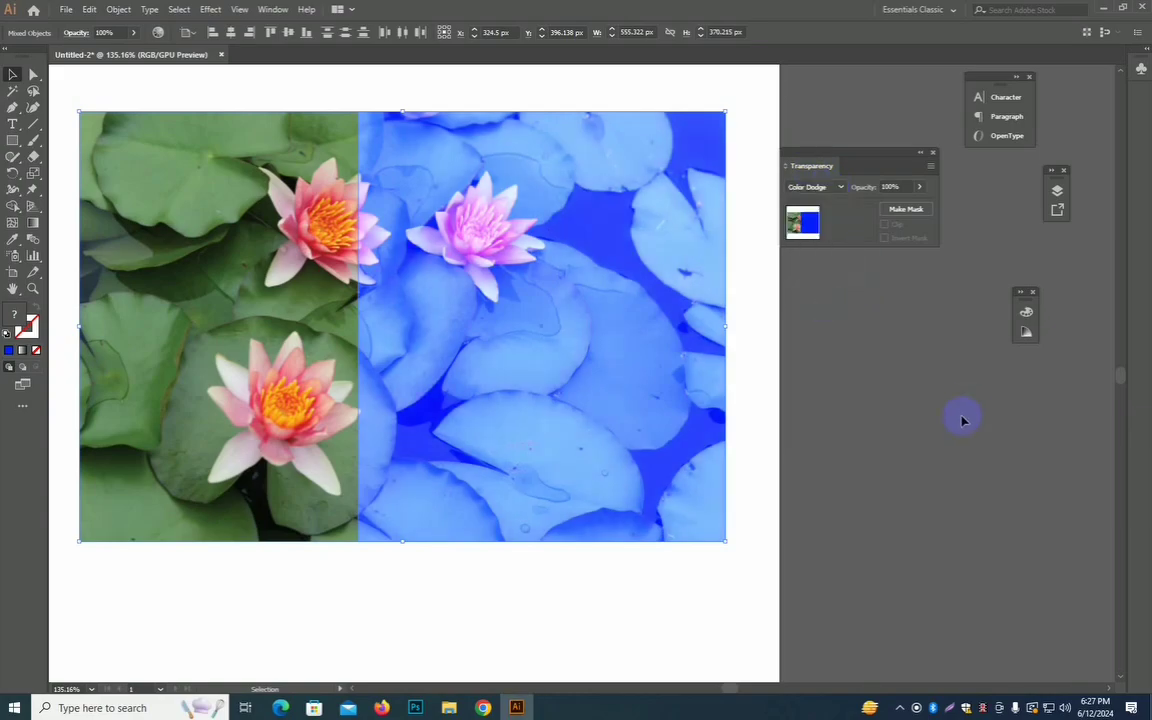
Try the Overlay, Soft Light and Hard Light blending modes in turn on the selected image and rectangle
click(832, 188)
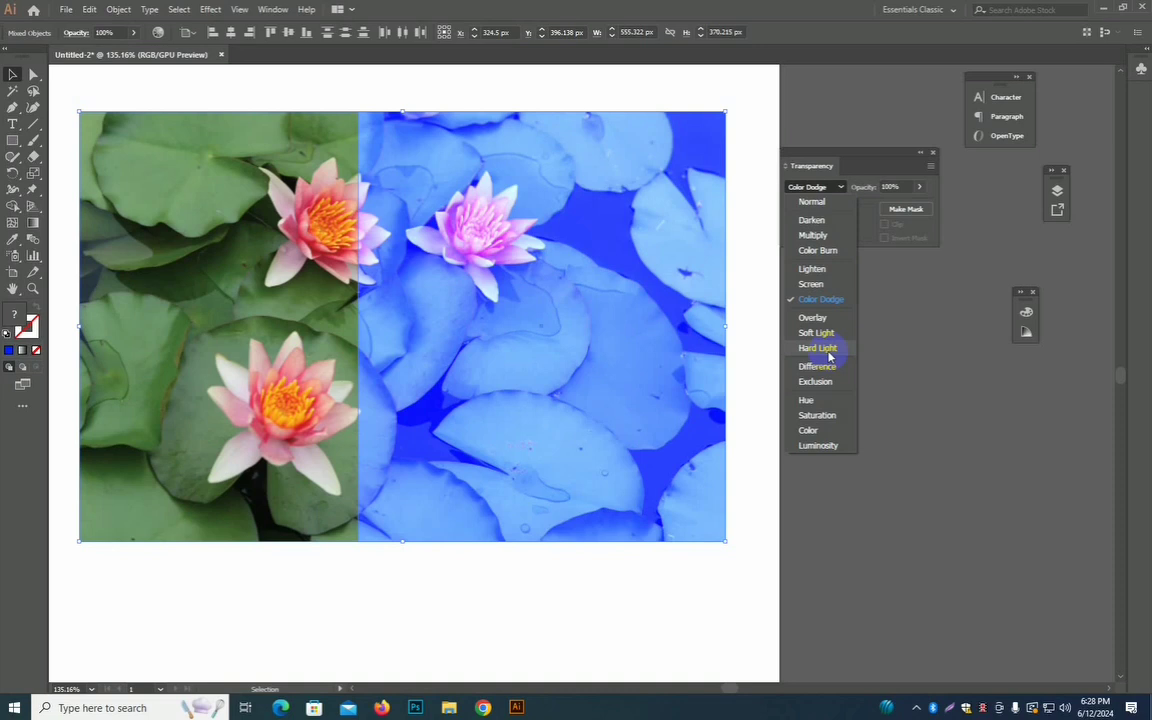
click(813, 317)
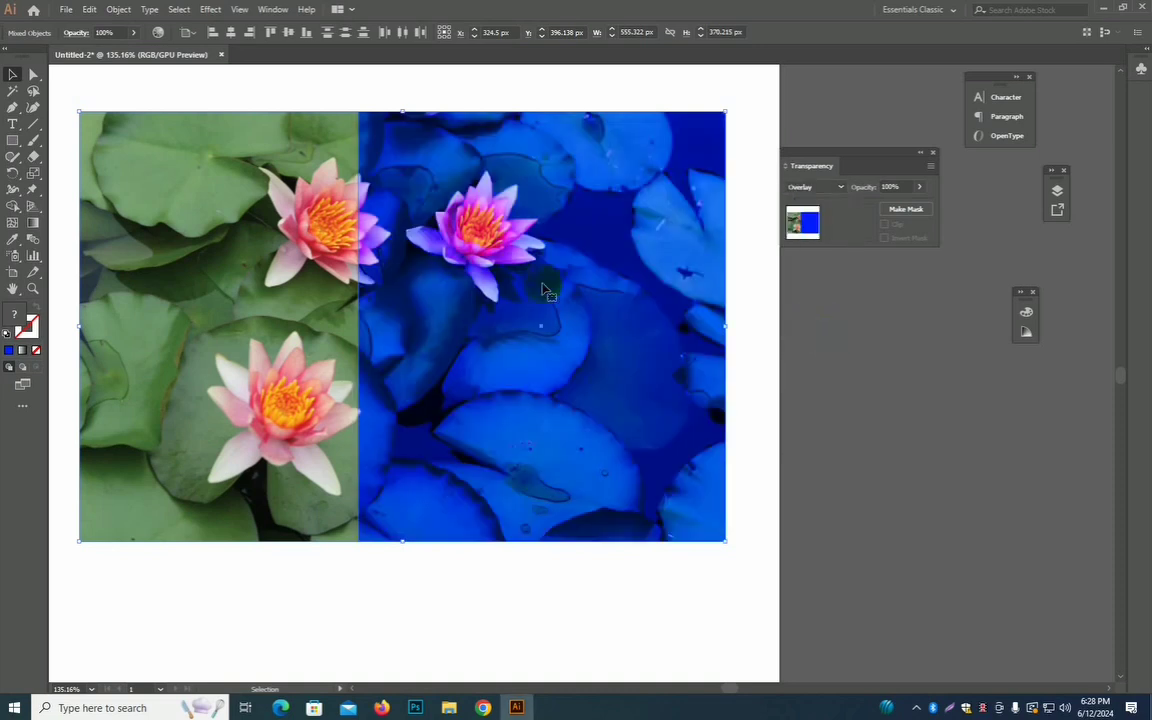
click(840, 189)
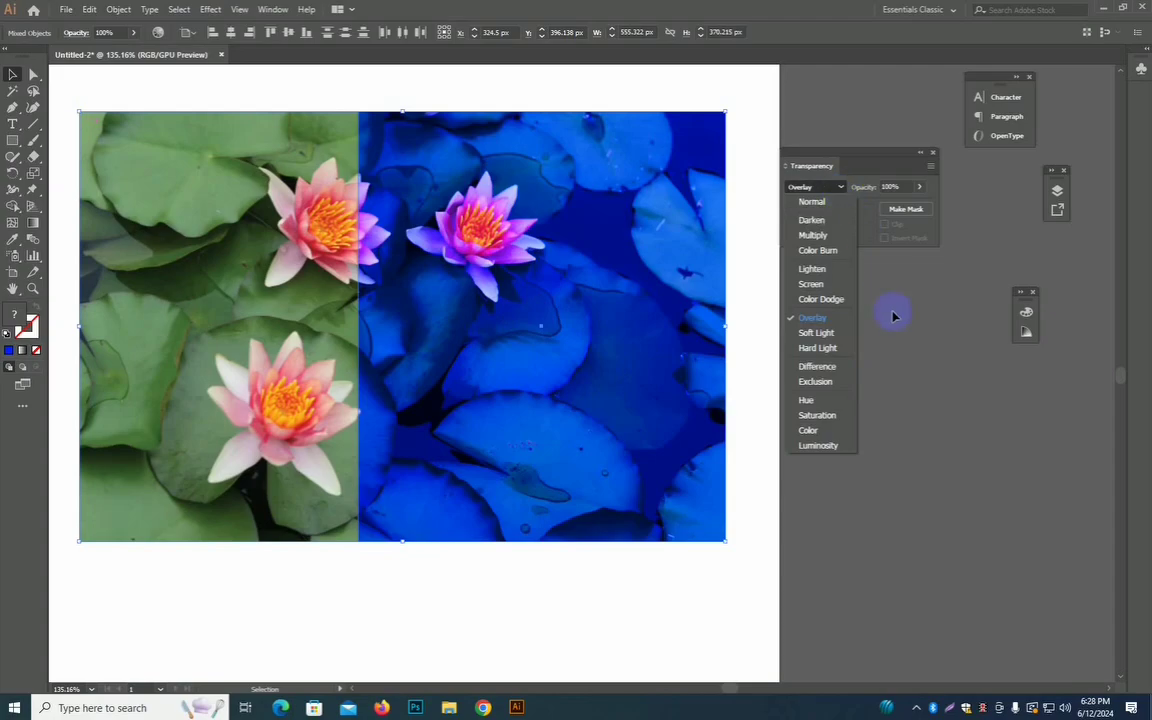
click(815, 333)
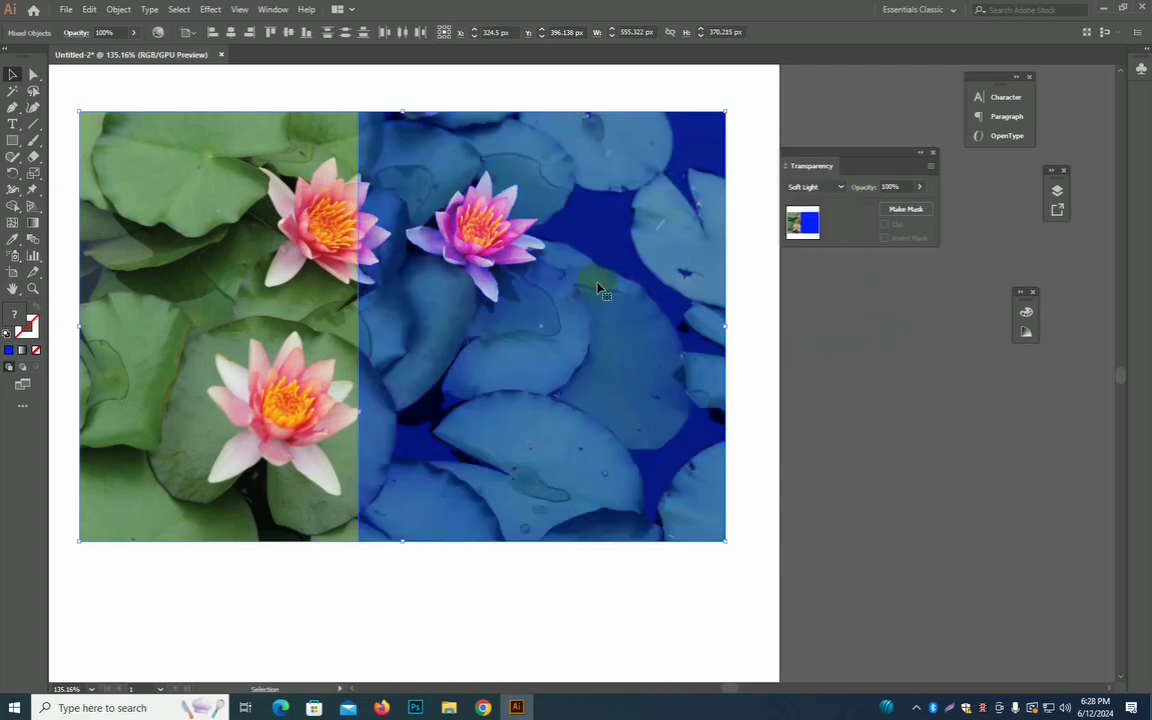
click(838, 188)
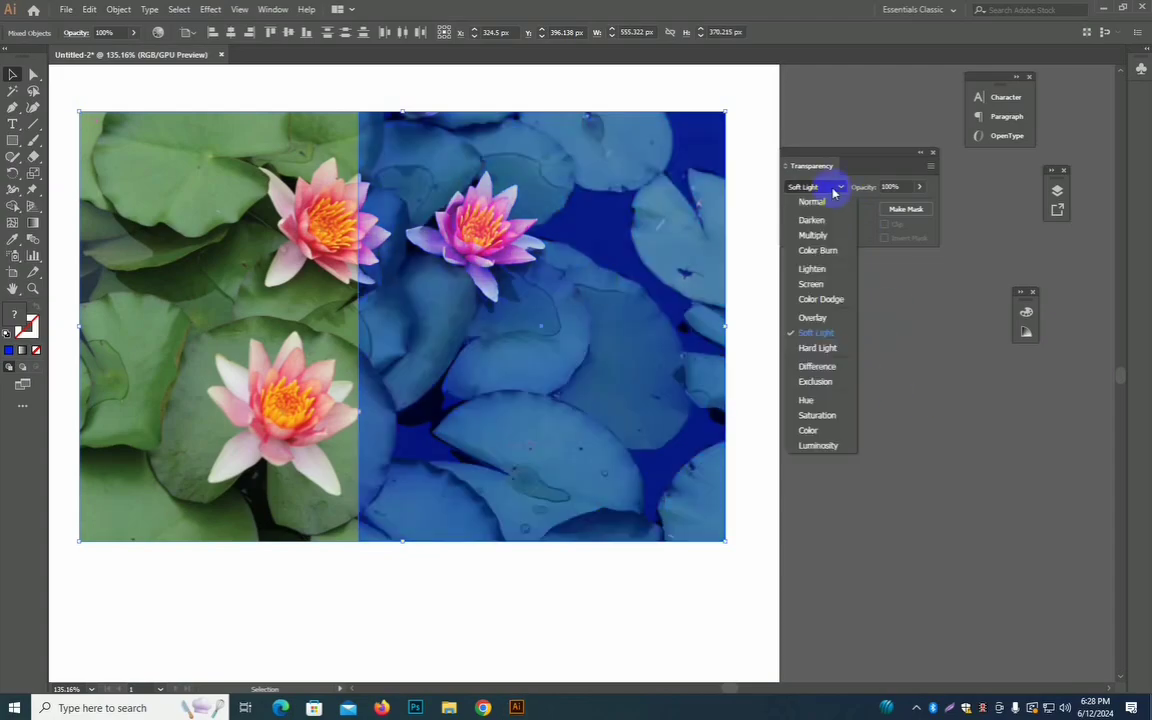
click(826, 347)
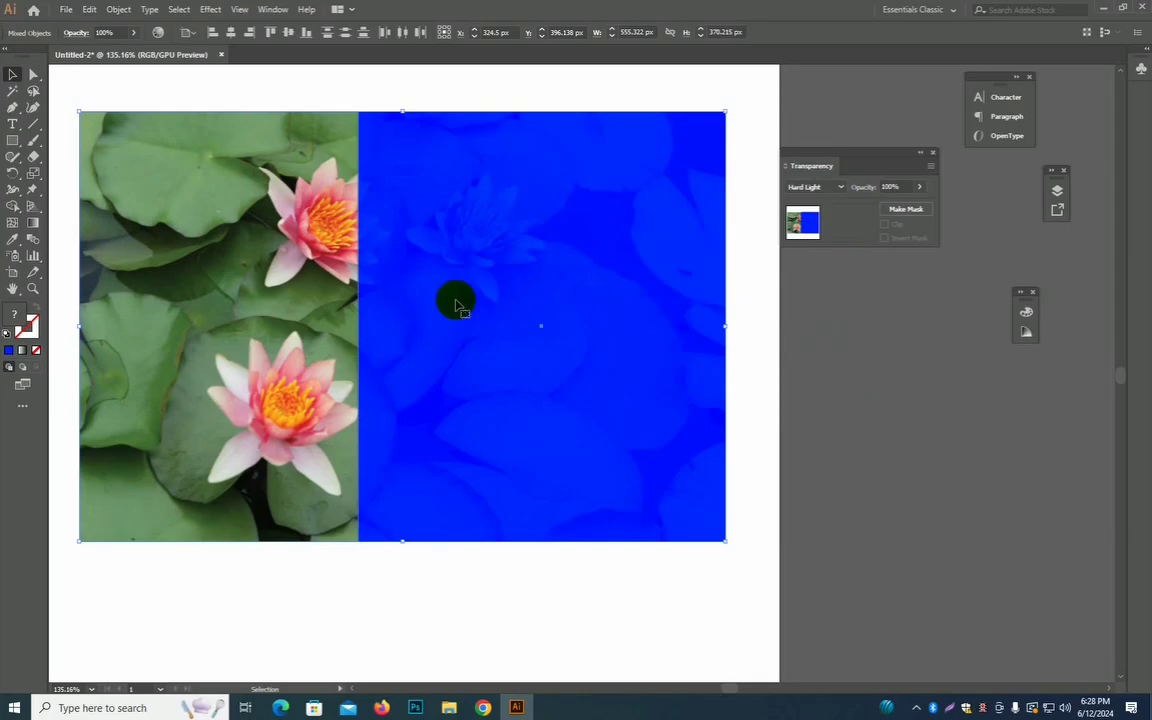
Try the Difference and Exclusion blending modes on the selected image and rectangle
click(830, 187)
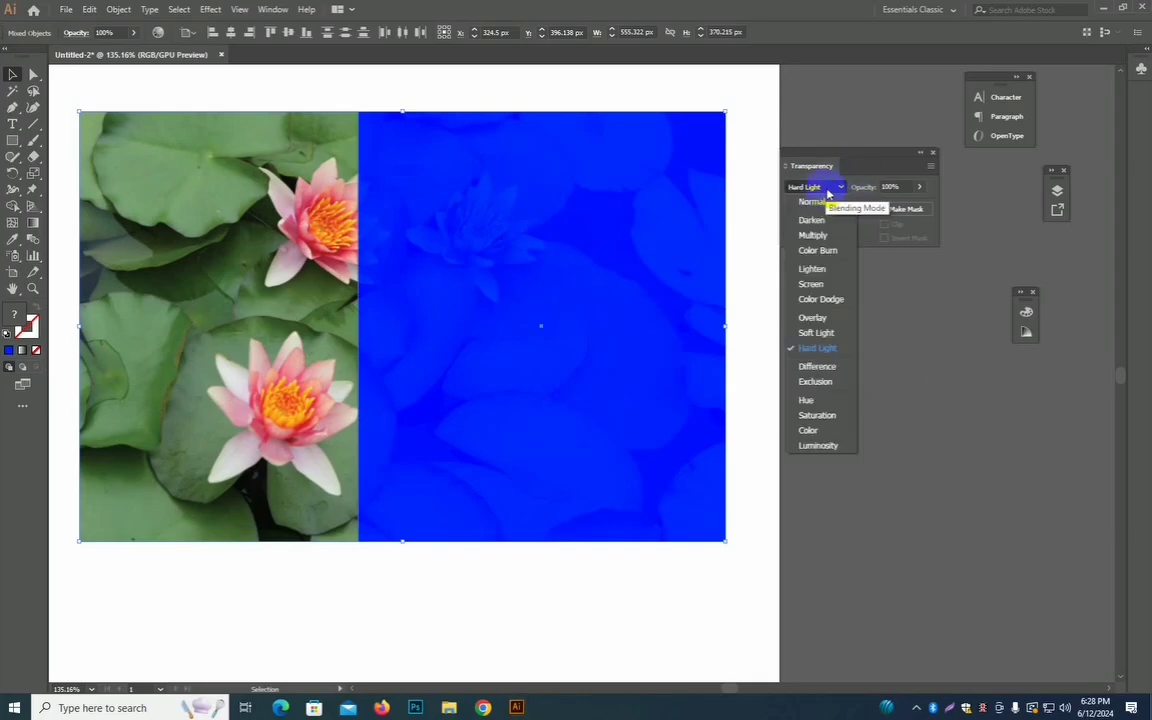
click(833, 367)
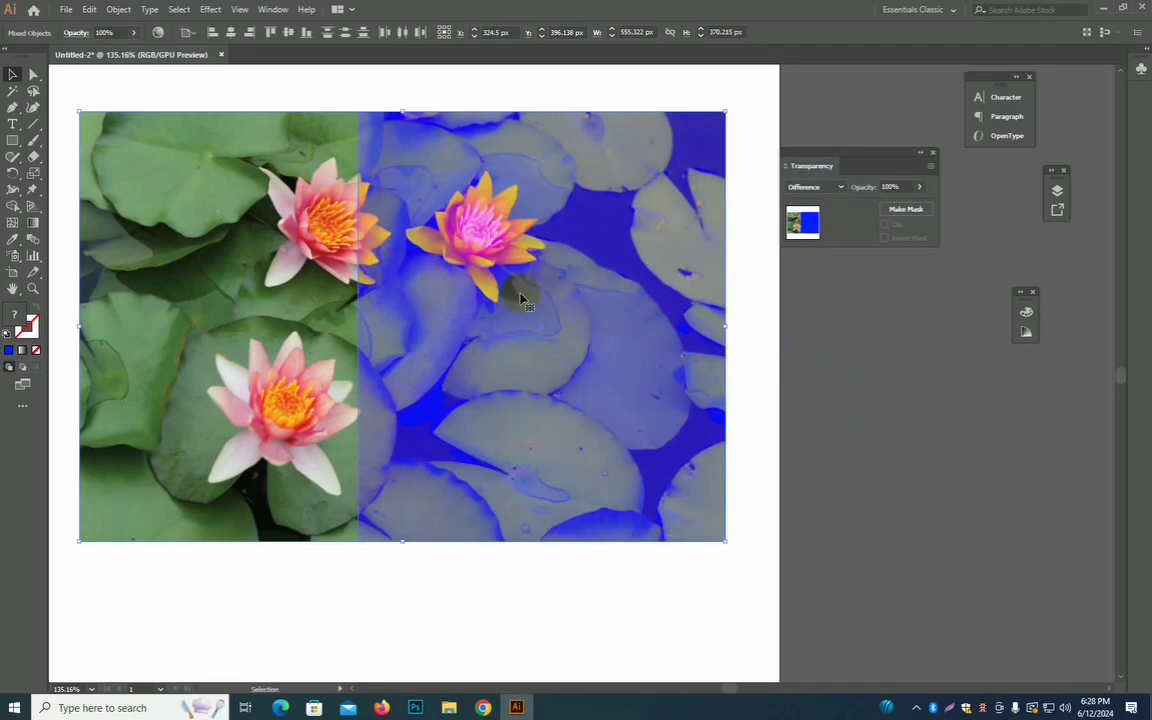
click(830, 189)
click(815, 381)
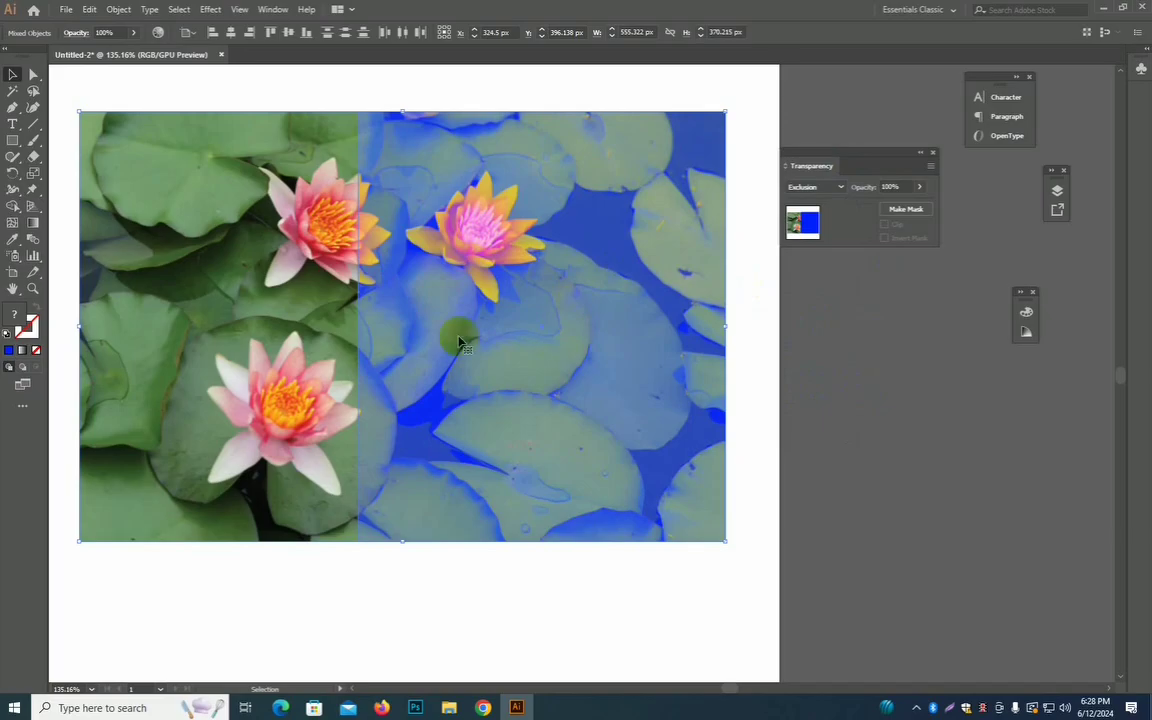
Set the blending mode of the selected image and rectangle to Hue
click(836, 189)
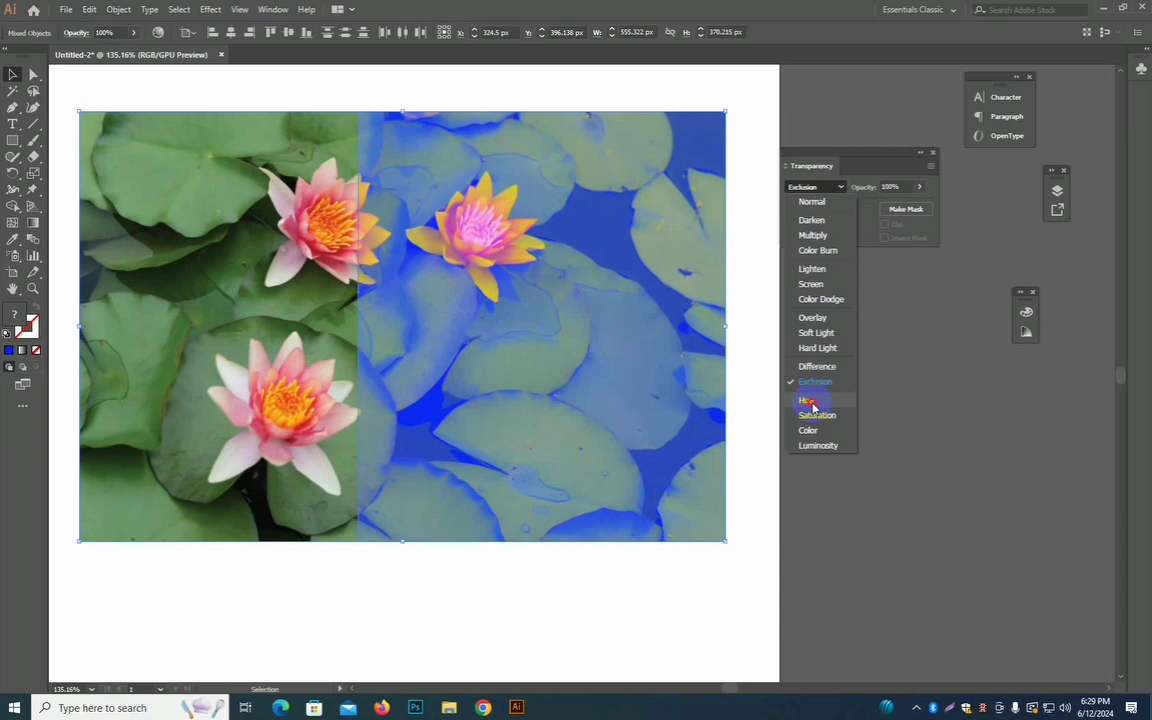
click(806, 400)
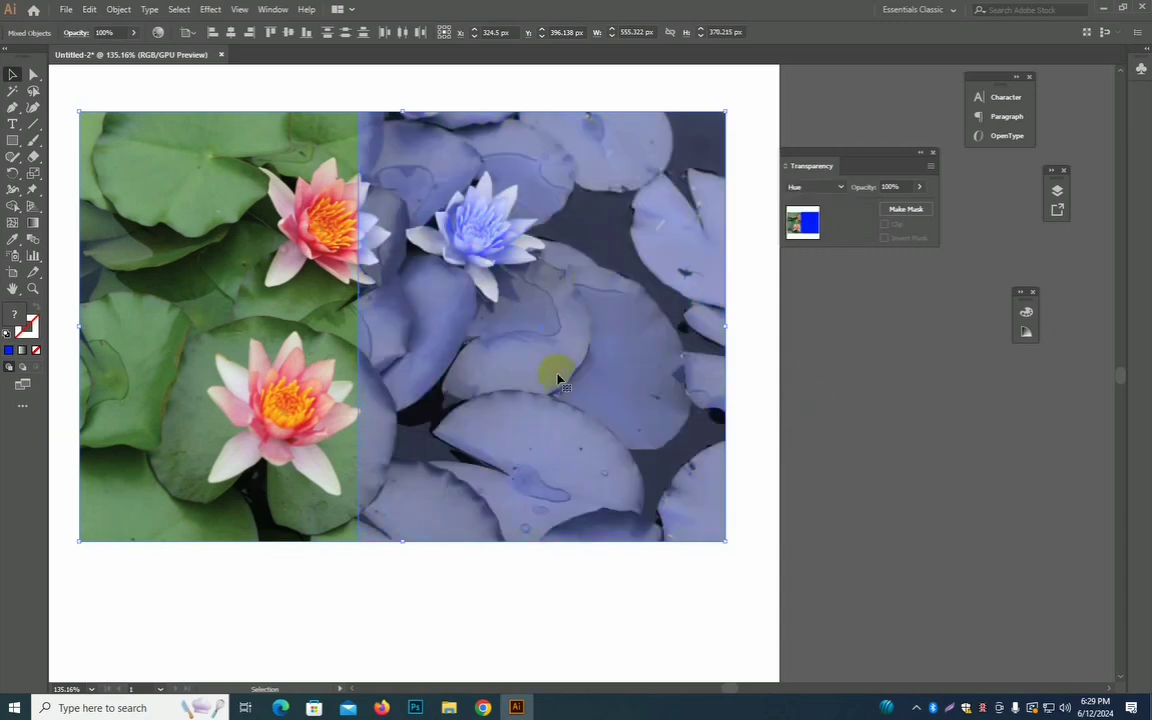
Compare the Color and Hue blending modes on the selected image and rectangle, ending with Color
click(833, 189)
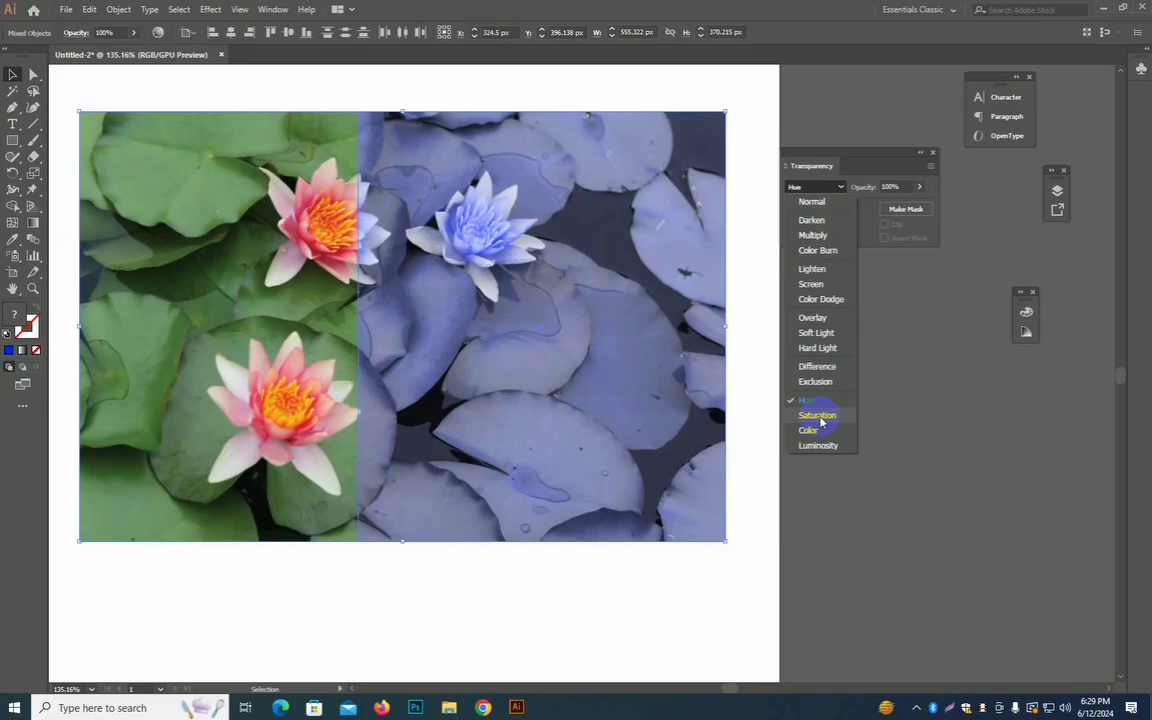
click(808, 431)
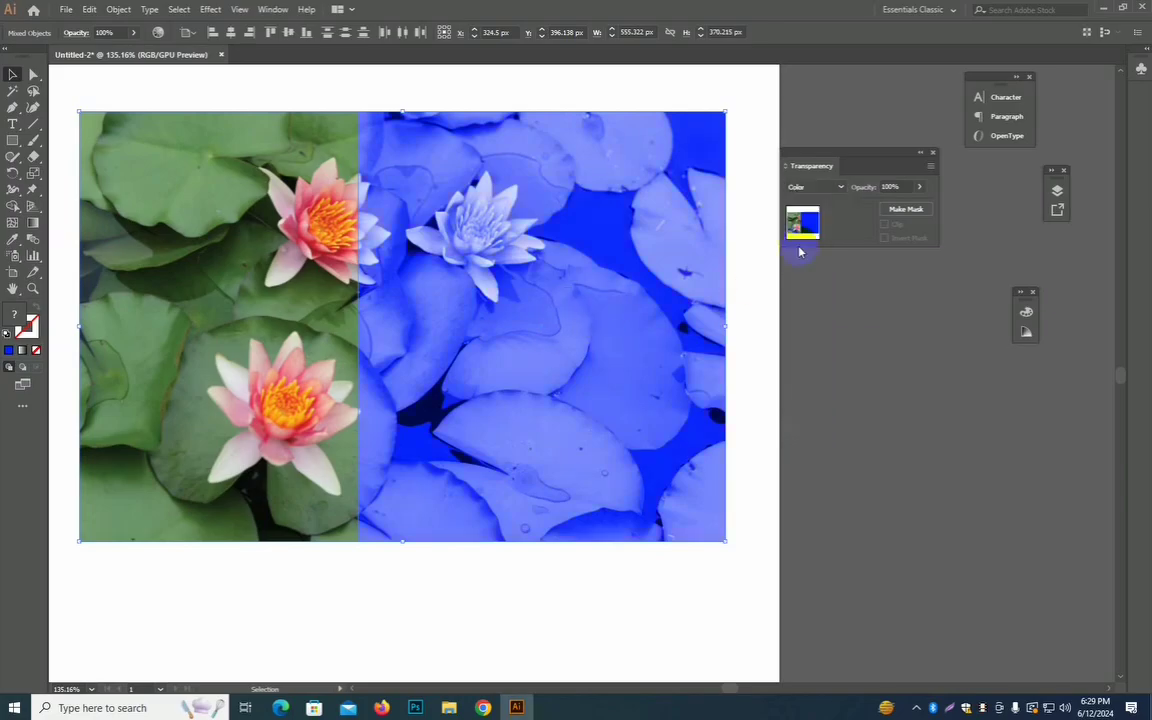
click(815, 187)
click(806, 402)
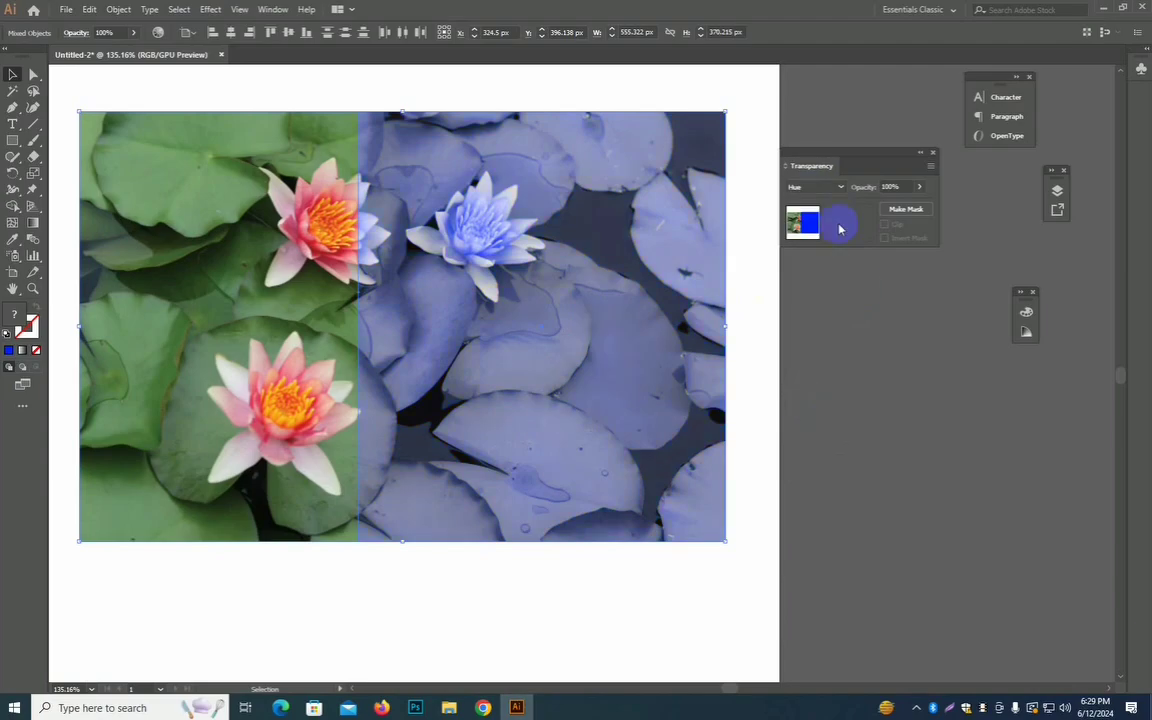
click(816, 187)
click(810, 432)
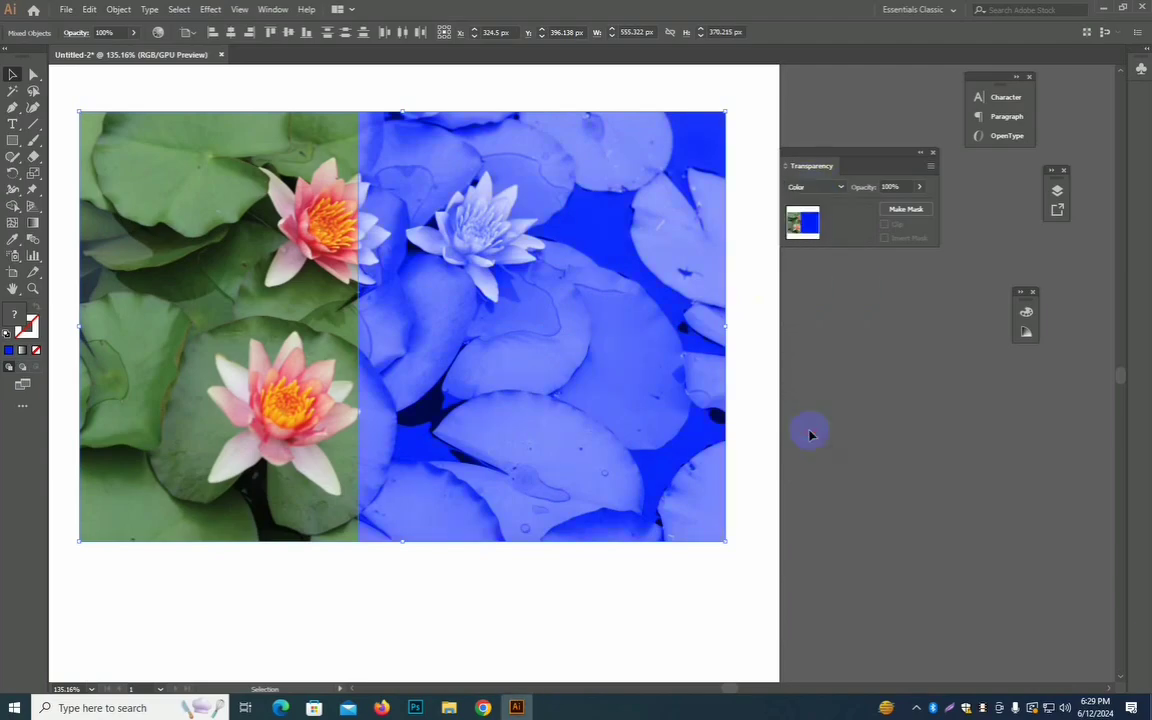
Try the Saturation and Luminosity blending modes on the selected image and rectangle
click(816, 187)
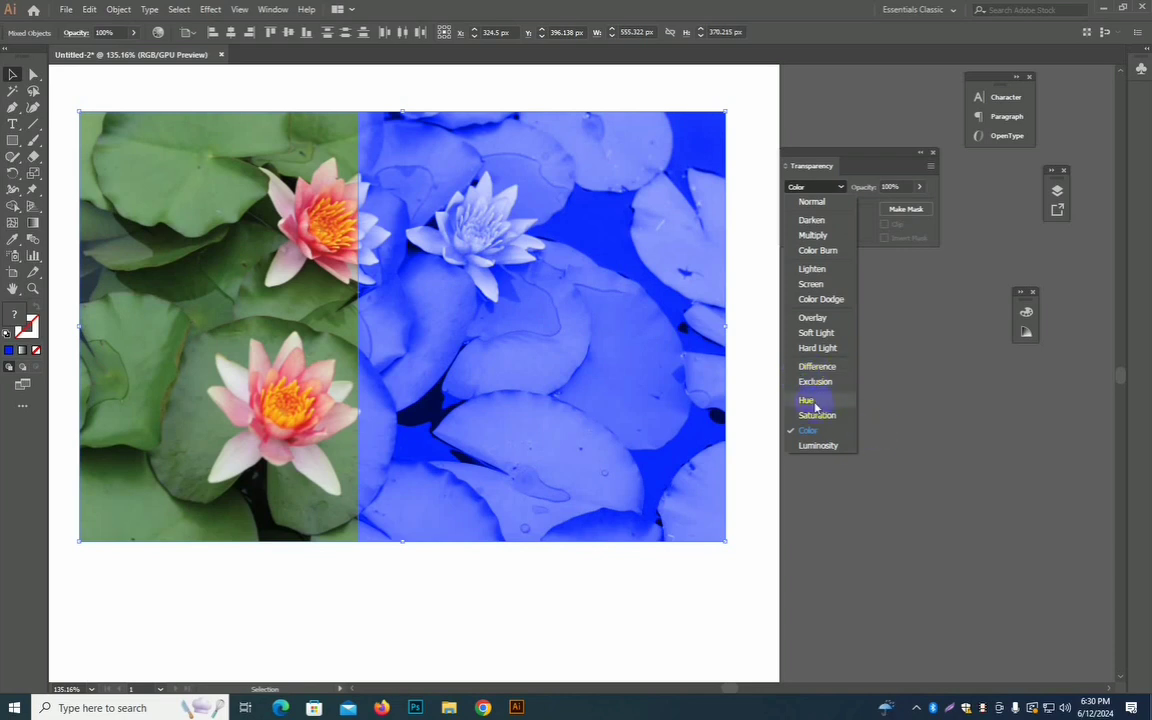
click(812, 416)
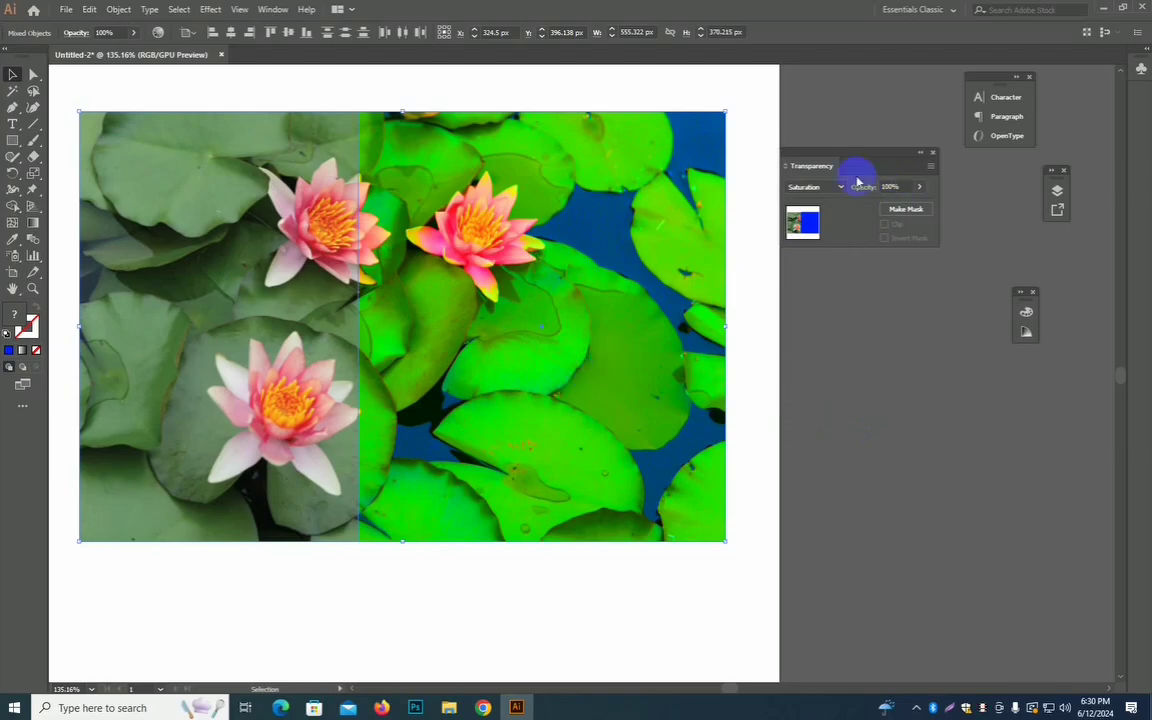
click(824, 188)
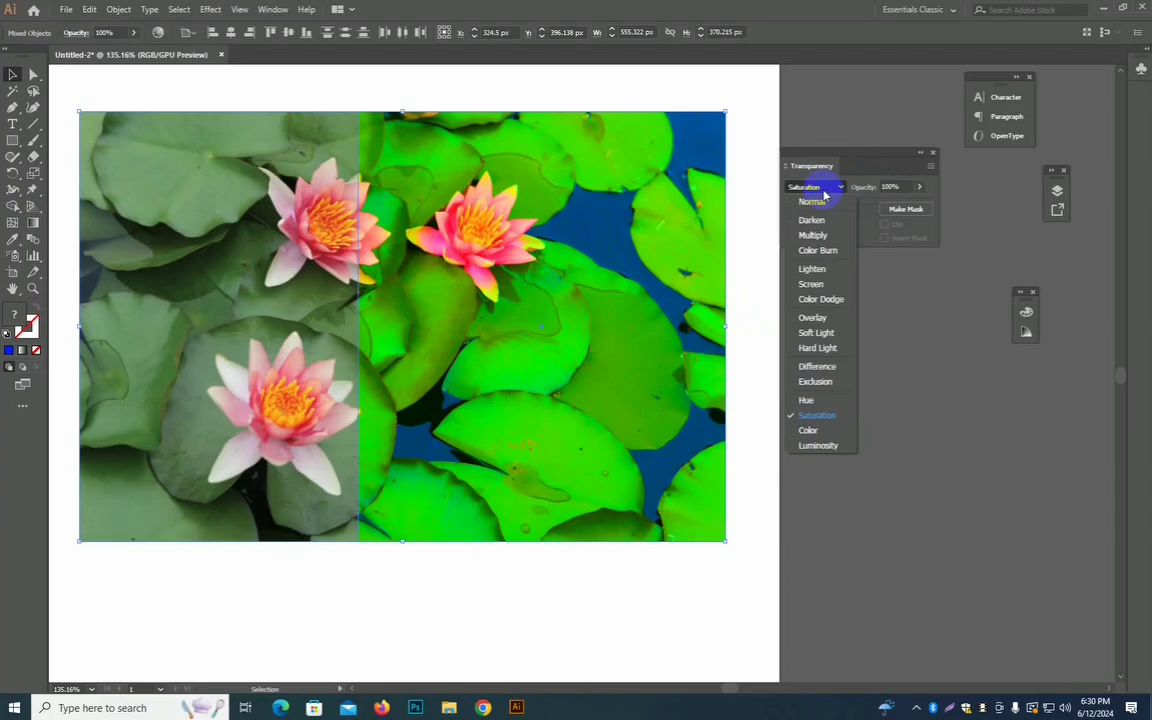
click(818, 446)
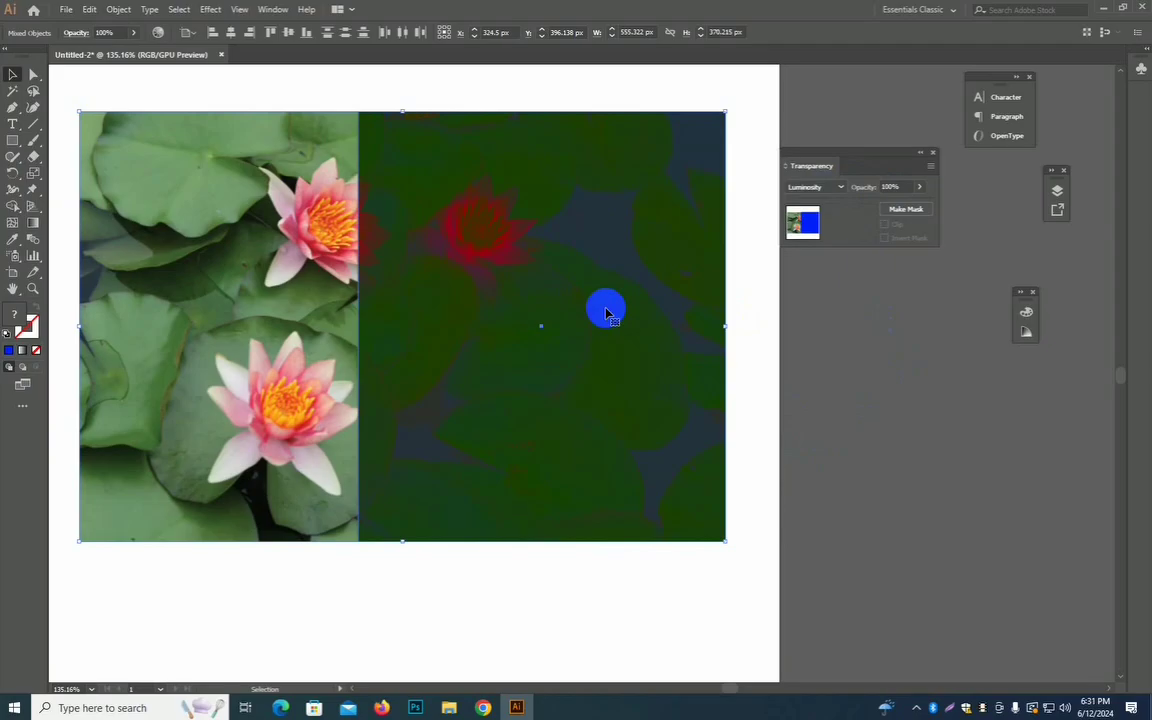
Set the blending mode of the selected image and rectangle to Normal
click(835, 191)
click(812, 202)
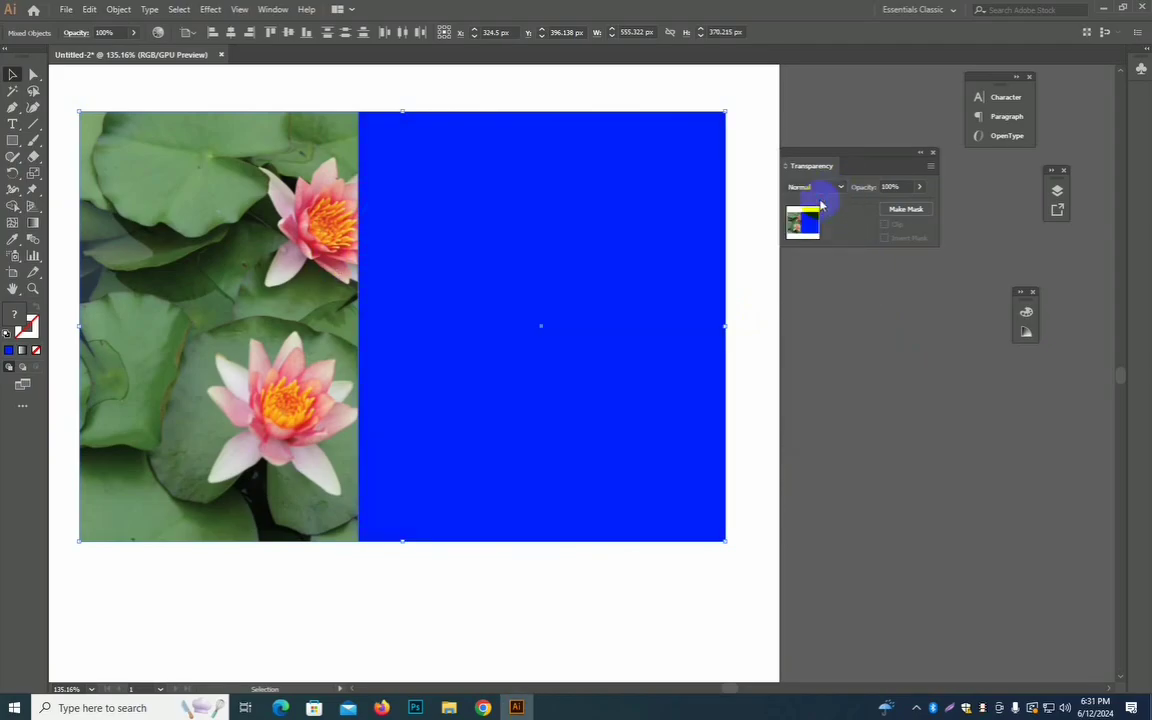
drag(822, 161, 847, 141)
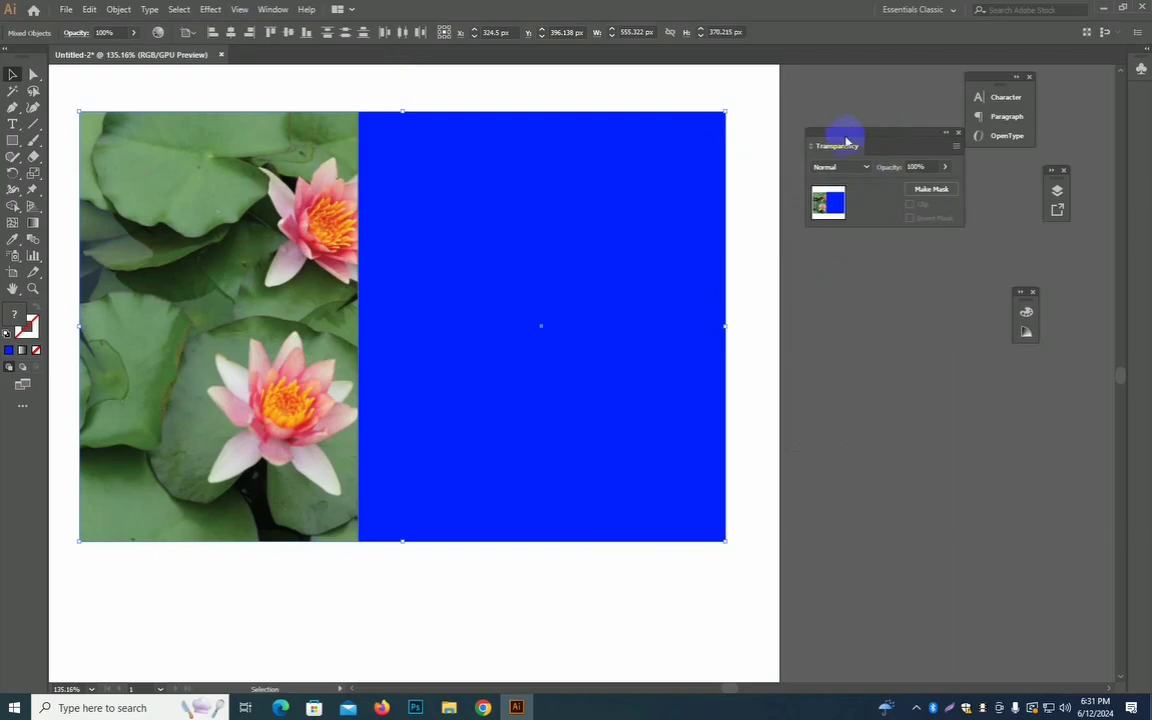
drag(485, 266, 878, 439)
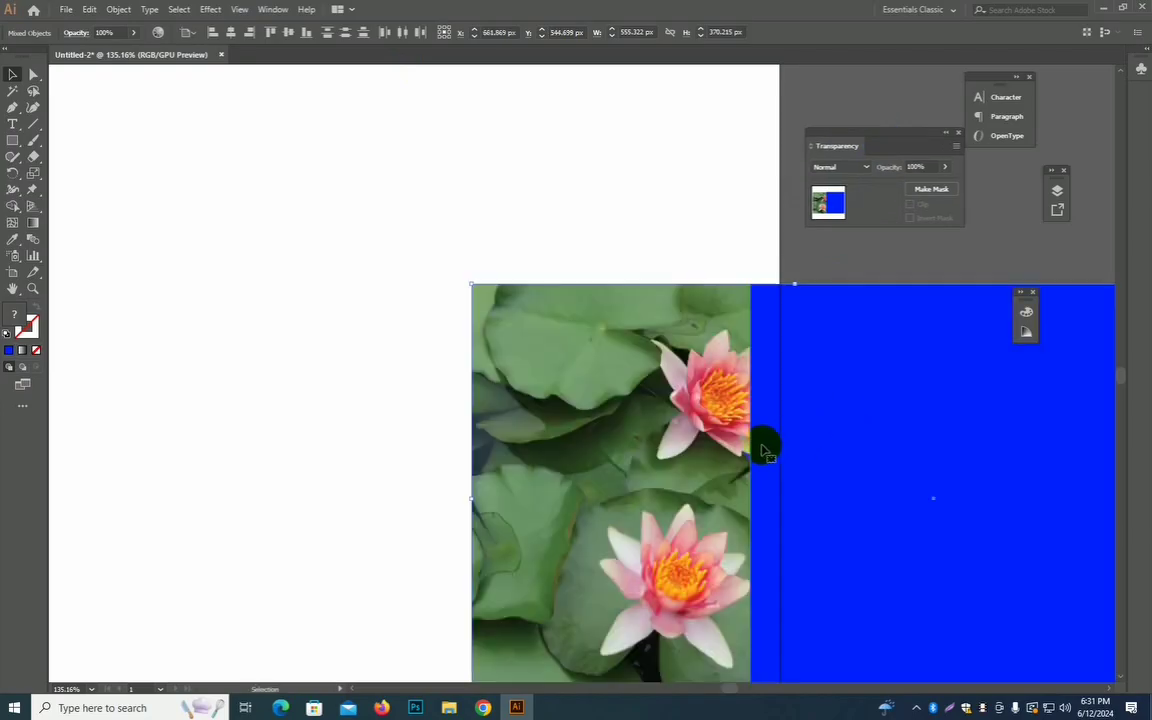
key(ctrl+z)
scroll(480, 290, down, 1)
Select the blue rectangle alone and widen it to cover the whole lily pad image
click(355, 476)
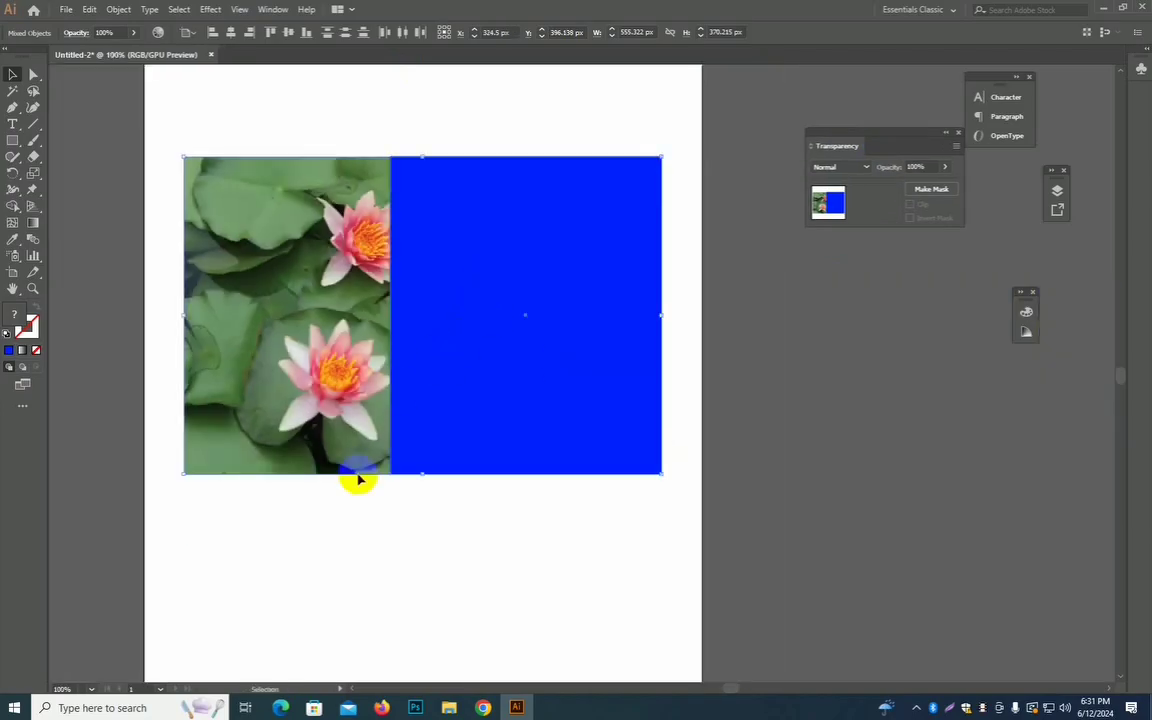
click(456, 361)
drag(390, 311, 186, 303)
Try the Overlay blending mode on the blue rectangle, and set it to Soft Light
click(840, 167)
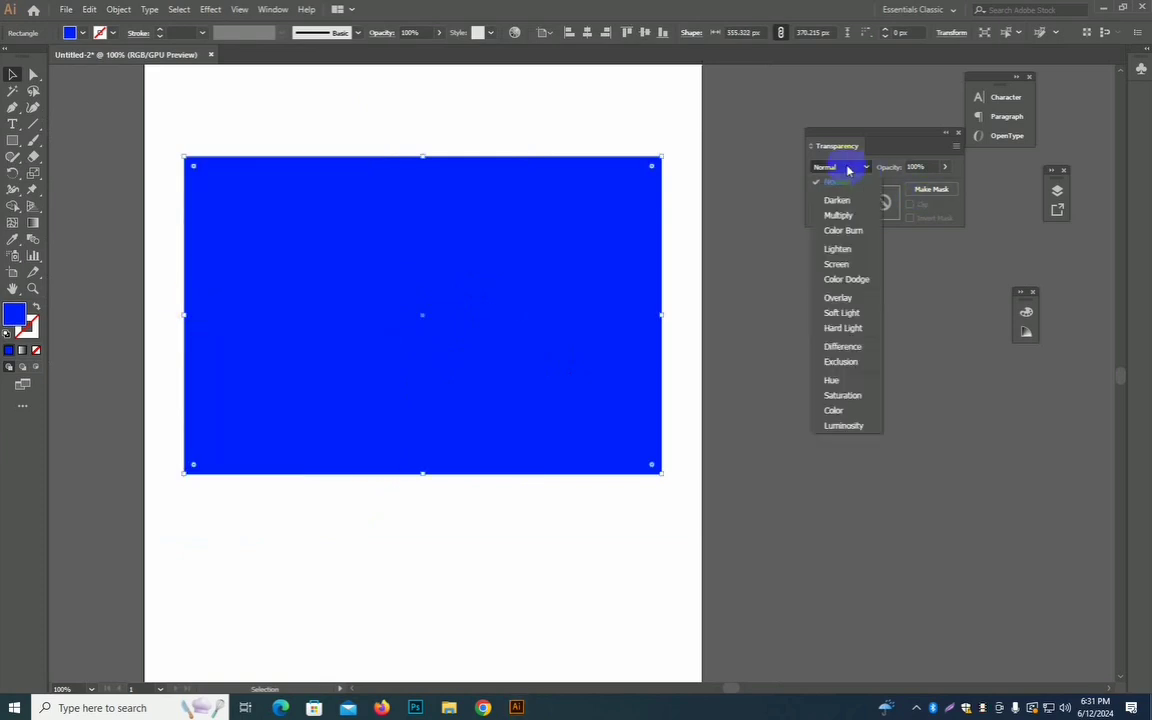
click(838, 297)
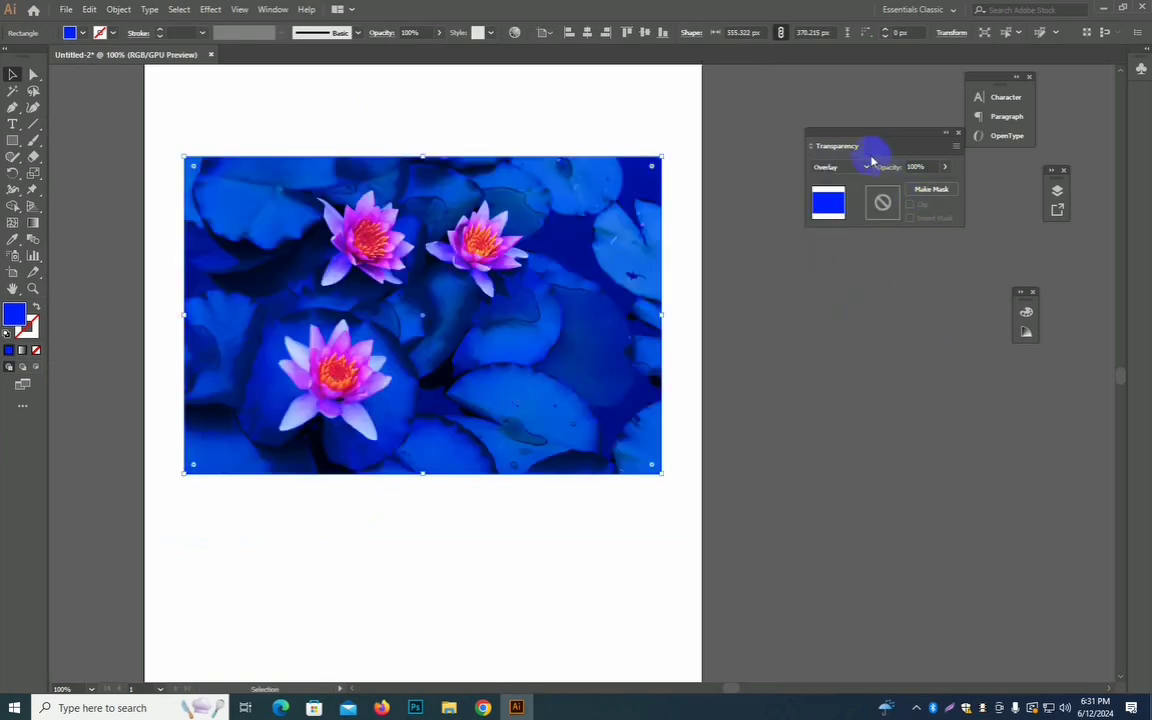
click(845, 167)
click(841, 313)
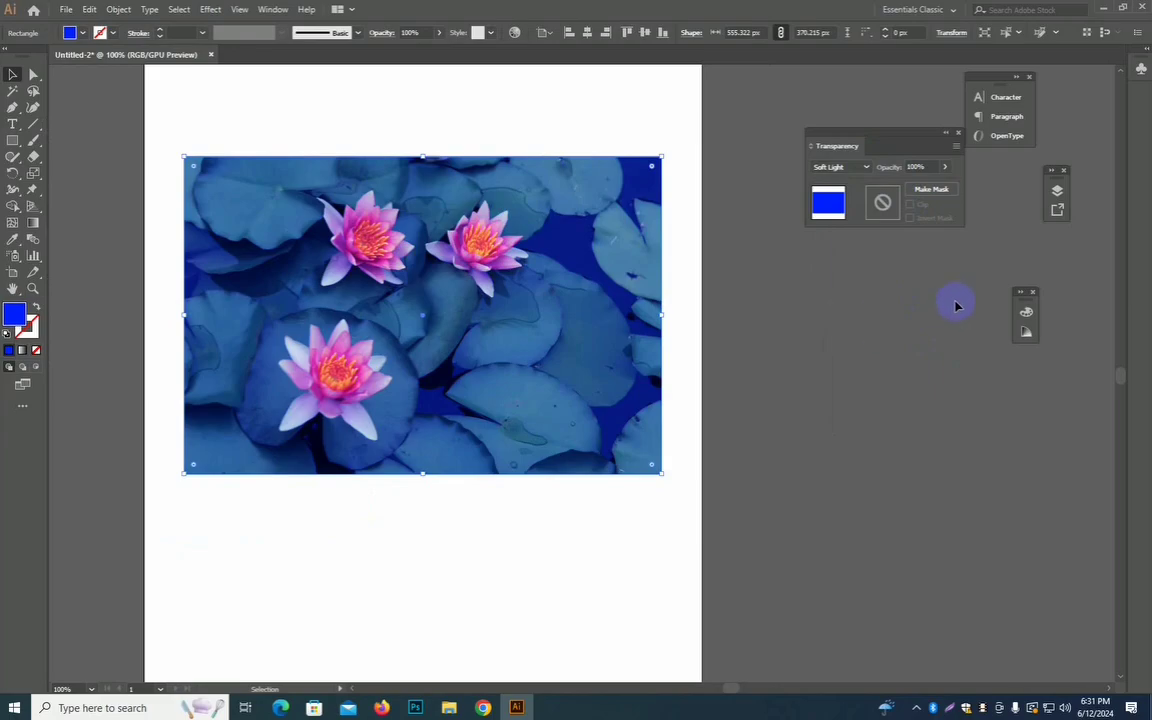
click(576, 507)
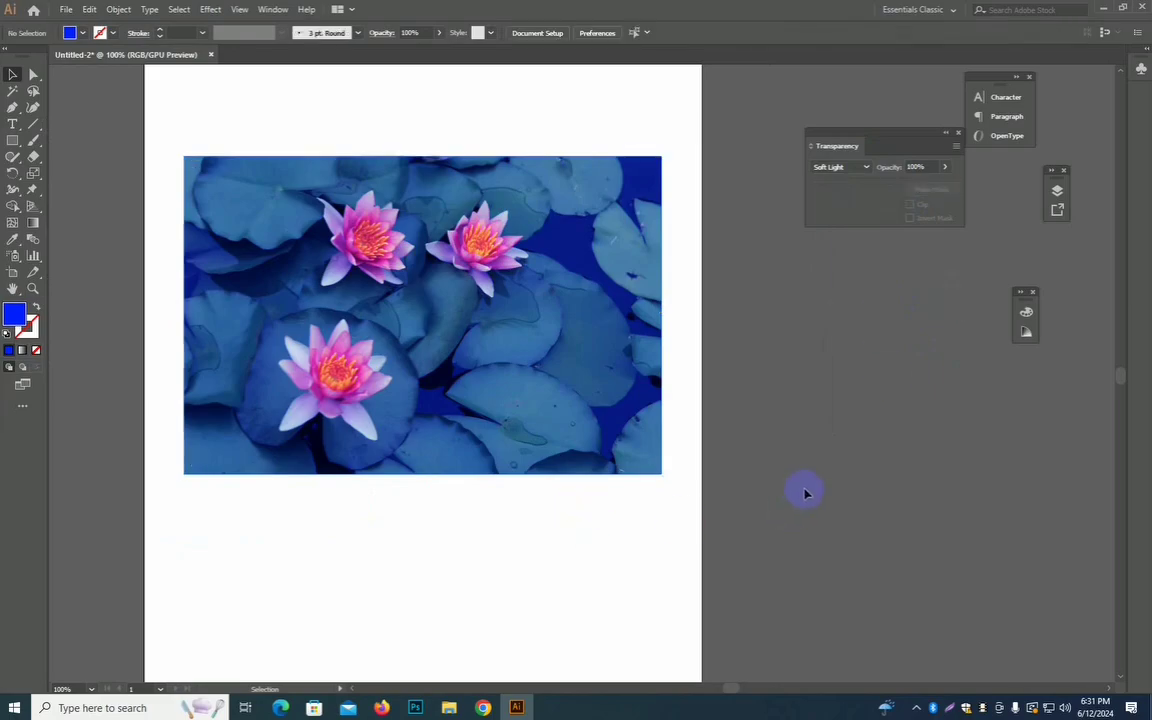
Lower the opacity of the blue rectangle to 78%
click(617, 400)
click(945, 167)
drag(944, 186, 925, 186)
drag(931, 186, 932, 184)
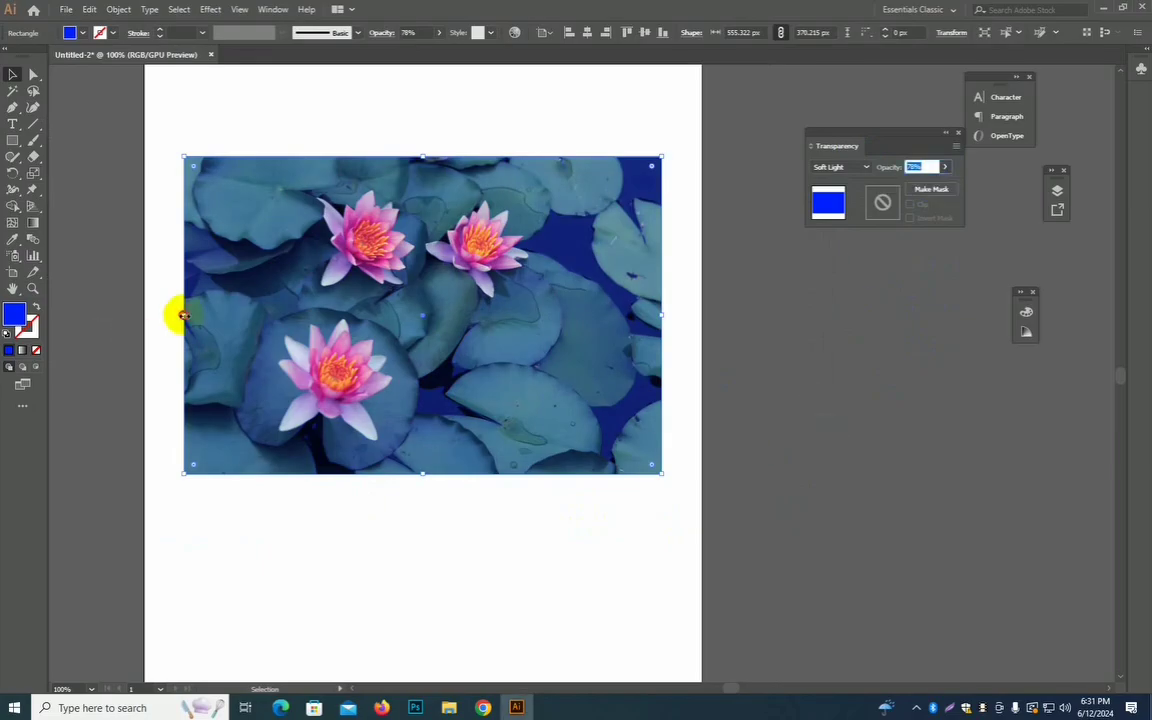
Narrow the rectangle to uncover part of the lily pad image for comparison, and undo the resize
drag(182, 315, 335, 318)
click(404, 514)
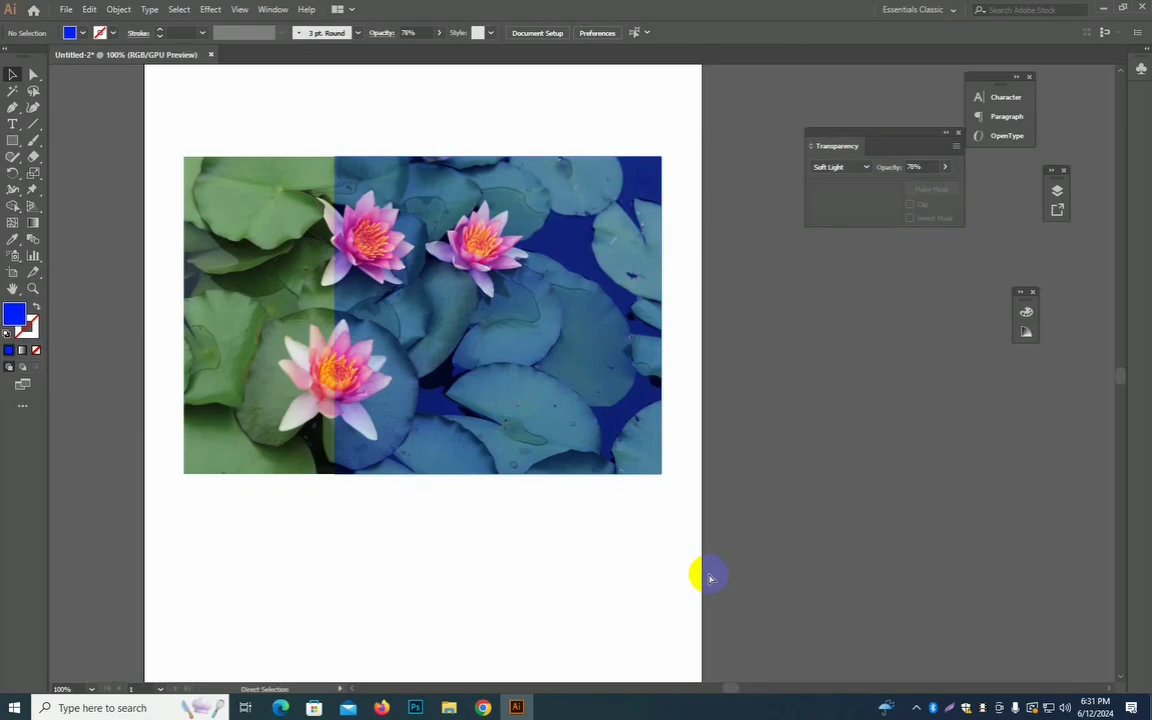
key(ctrl+z)
click(437, 509)
Delete the blue rectangle and move the lily pad image off the artboard to its right
drag(362, 317, 551, 424)
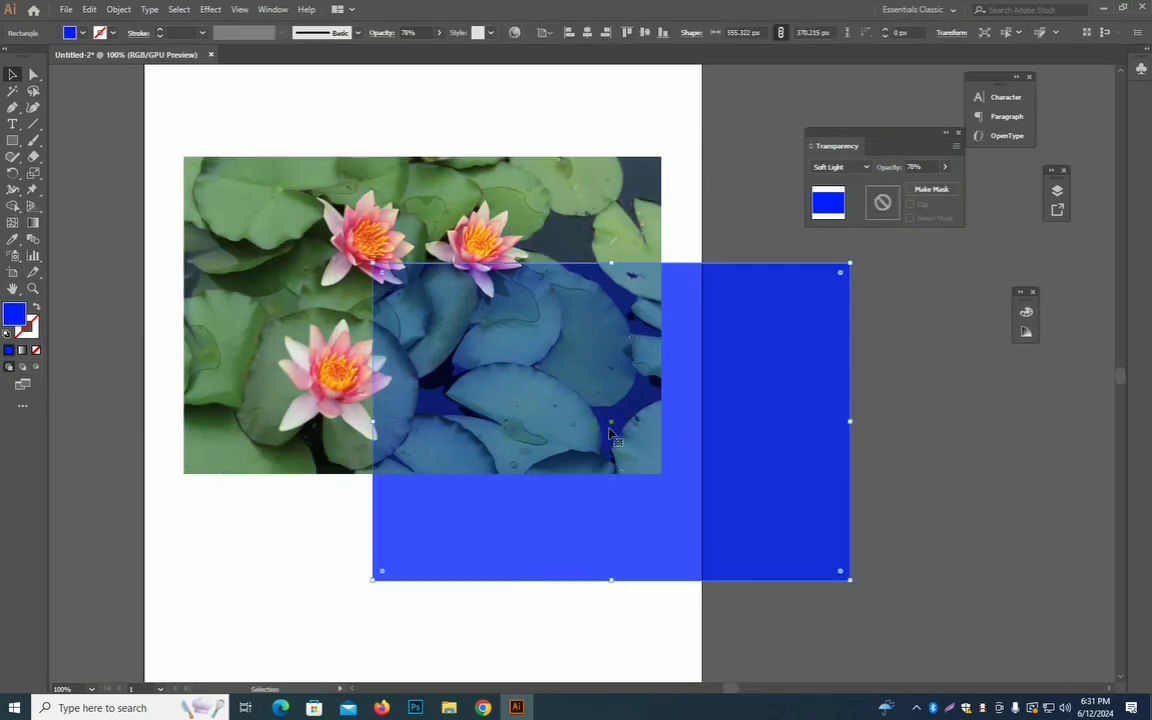
key(Delete)
drag(380, 305, 392, 355)
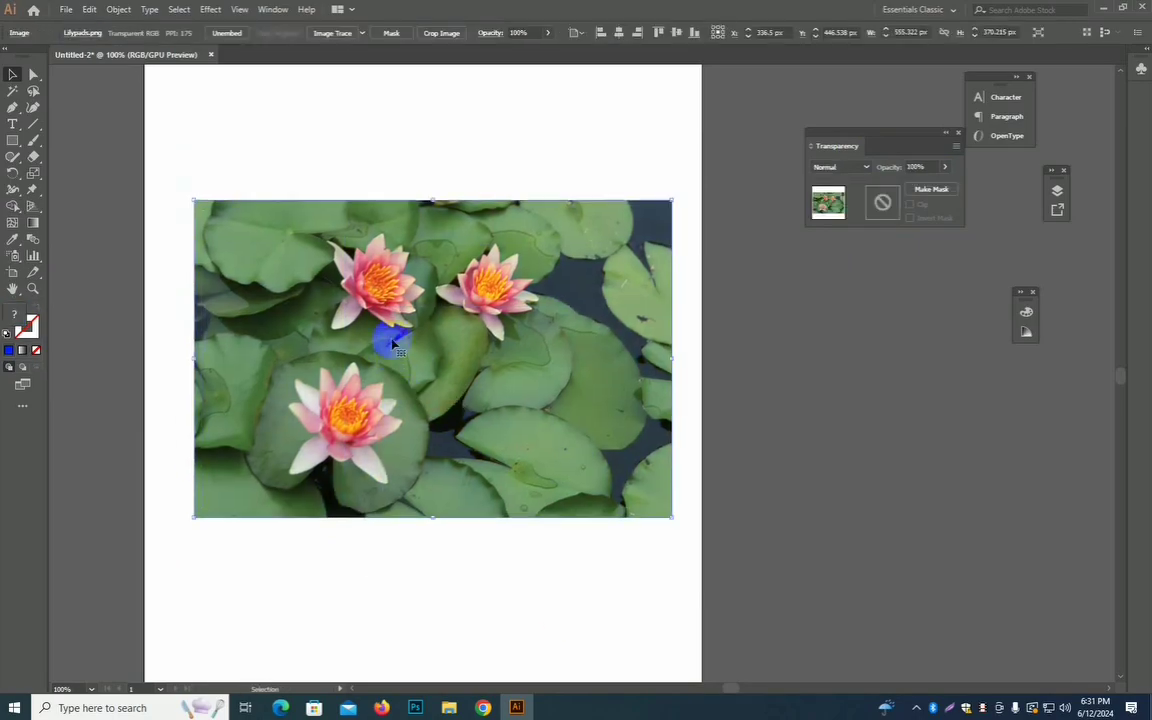
key(Delete)
key(ctrl+z)
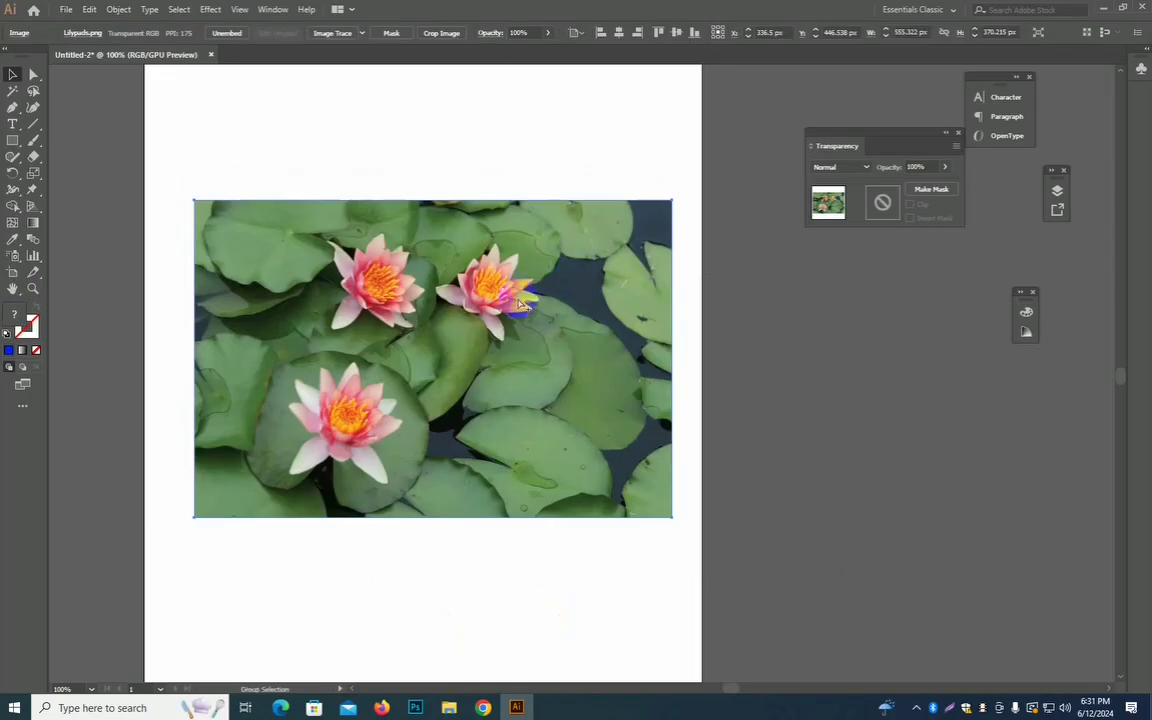
drag(530, 303, 322, 285)
drag(564, 345, 933, 457)
Move the water image onto the artboard and scale it down to about 683 by 454 px
drag(743, 200, 285, 486)
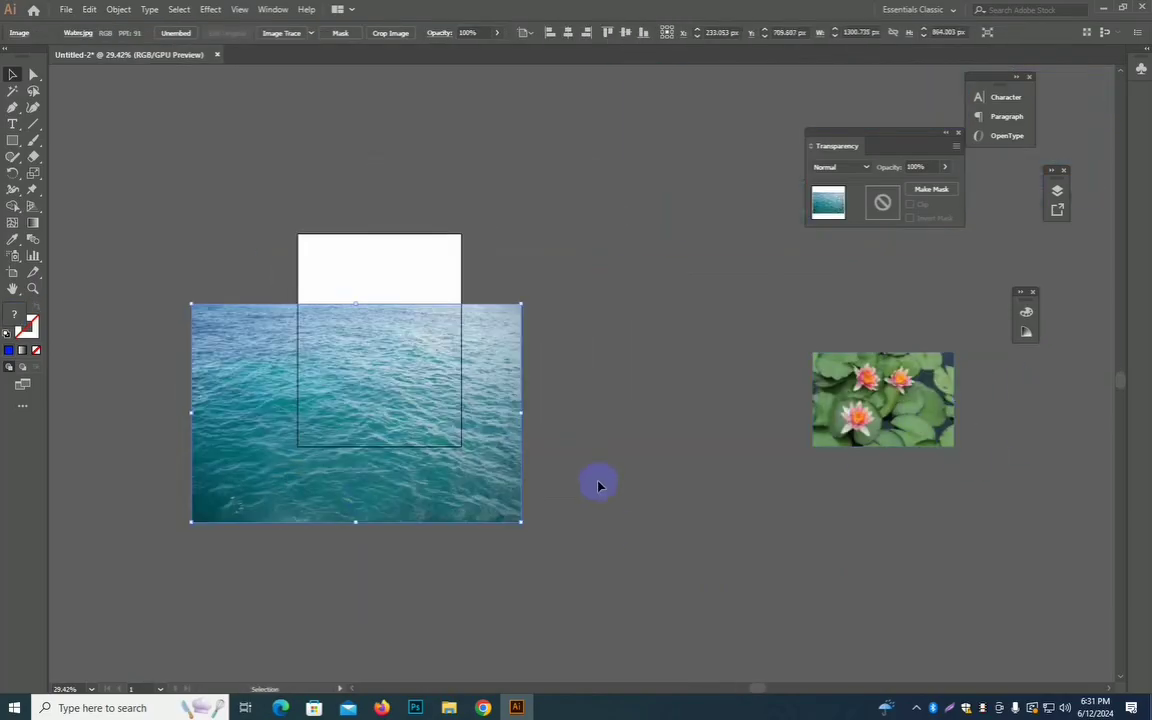
drag(522, 413, 443, 413)
ctrl+drag(368, 420, 566, 436)
drag(227, 461, 272, 422)
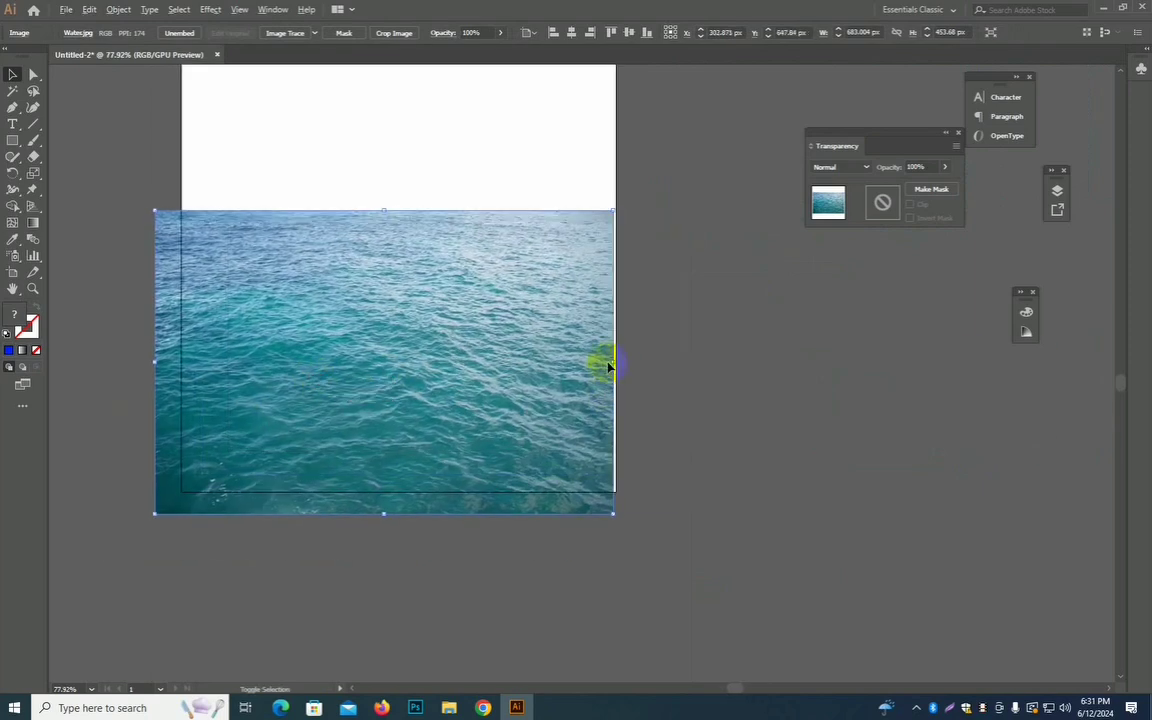
Enlarge the water image to about 801 by 532 px and center it horizontally over the artboard's lower half
alt+shift+drag(614, 360, 648, 364)
ctrl+drag(570, 358, 530, 362)
drag(431, 394, 442, 504)
drag(541, 443, 556, 411)
Select the water image on the artboard
click(797, 436)
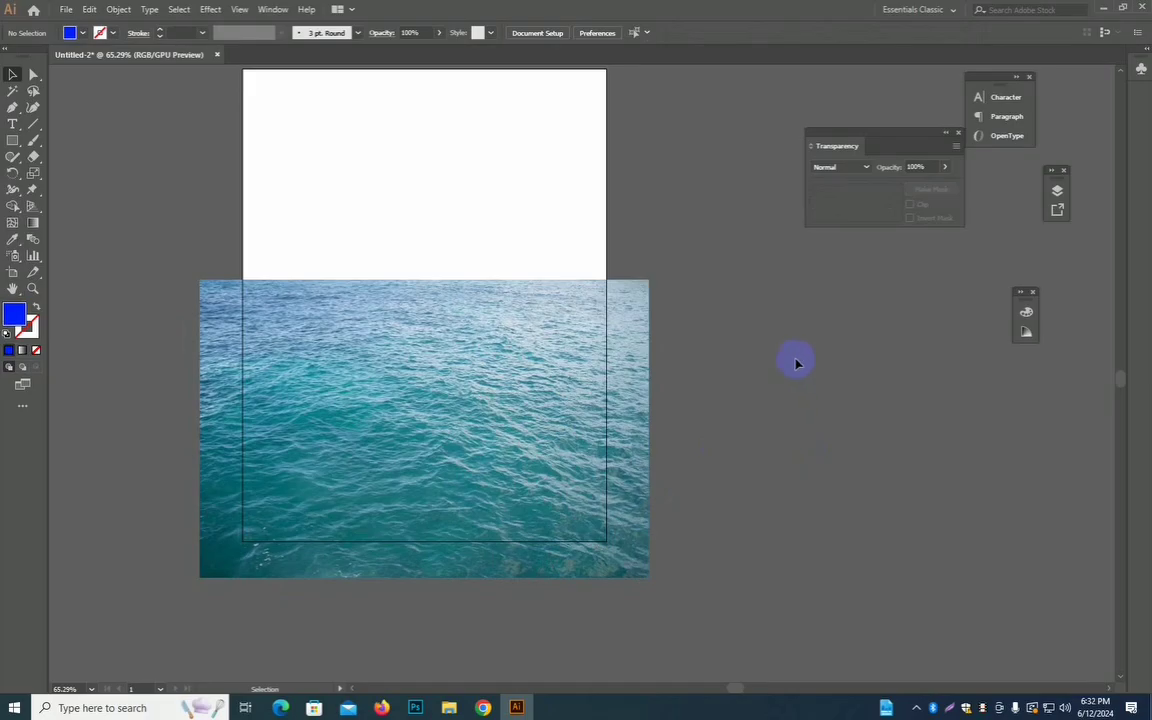
click(535, 378)
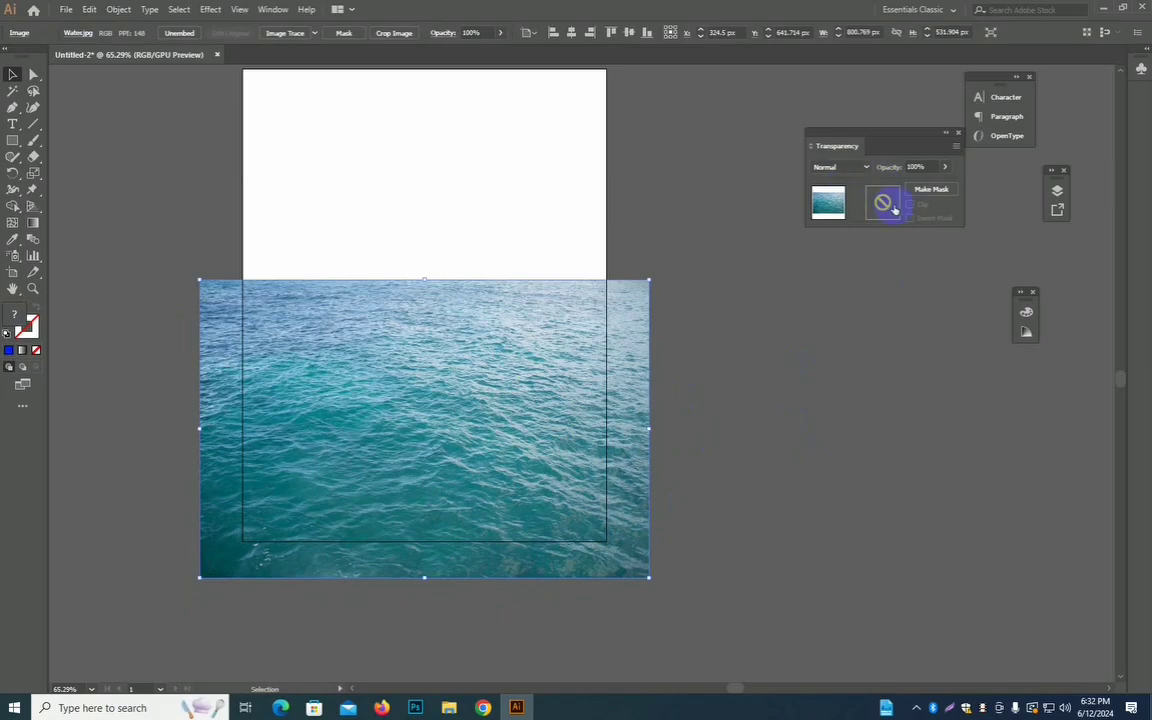